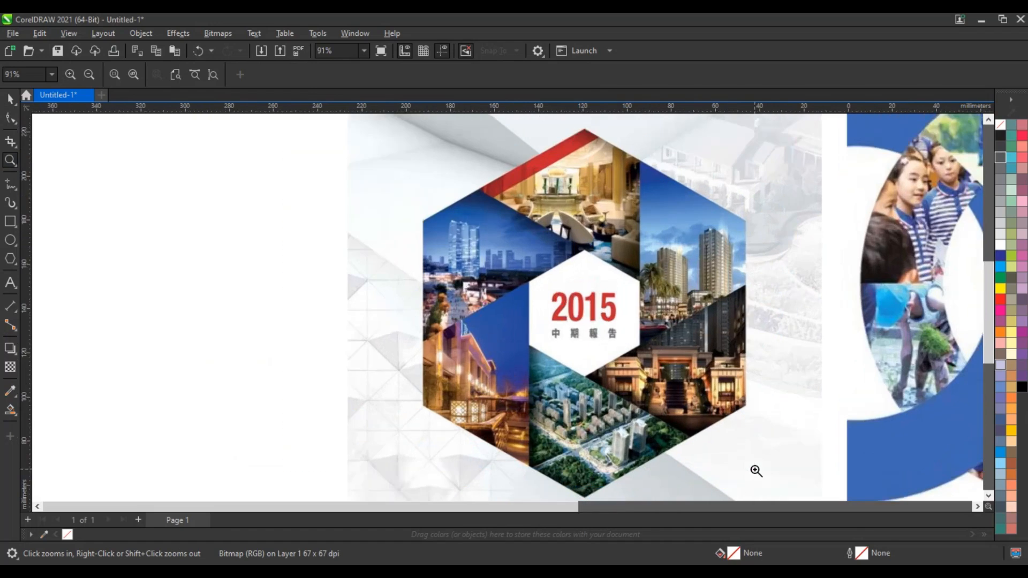
- Move the 2015 real estate cover image into empty space, away from the other reference covers
scroll(758, 465, "down", 3)
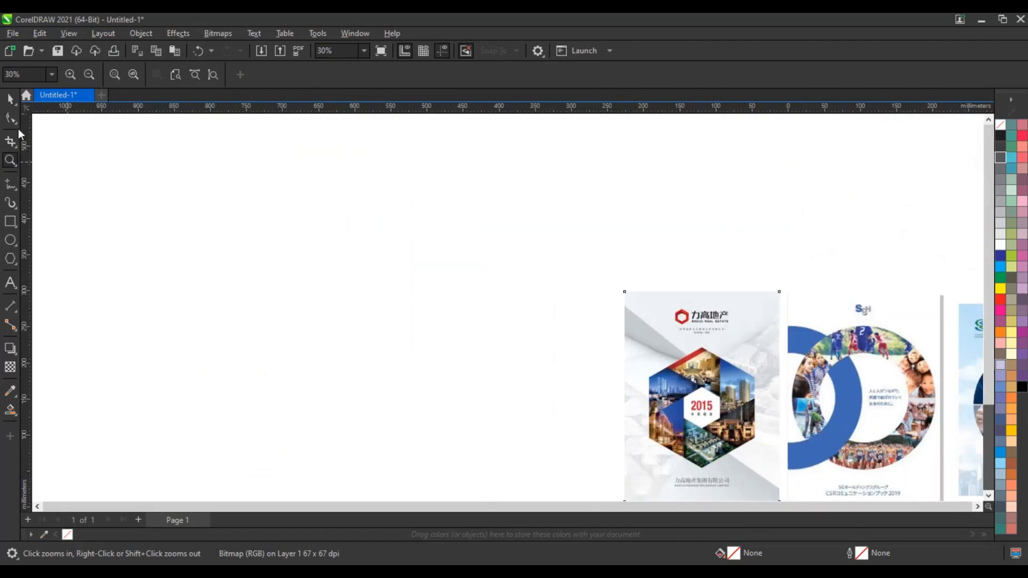
left_click(11, 99)
left_click_drag(660, 396, 422, 360)
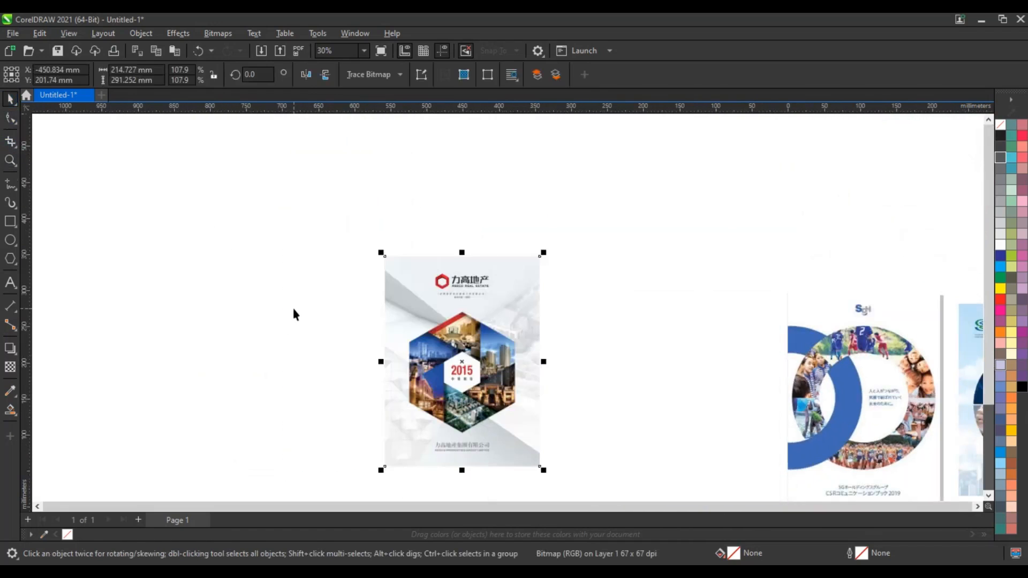
left_click(293, 312)
left_click(10, 160)
left_click_drag(144, 224, 566, 480)
- Draw a six-sided regular polygon about 271 mm wide and 234 mm high beside the cover, with a 3 pt outline
left_click(11, 259)
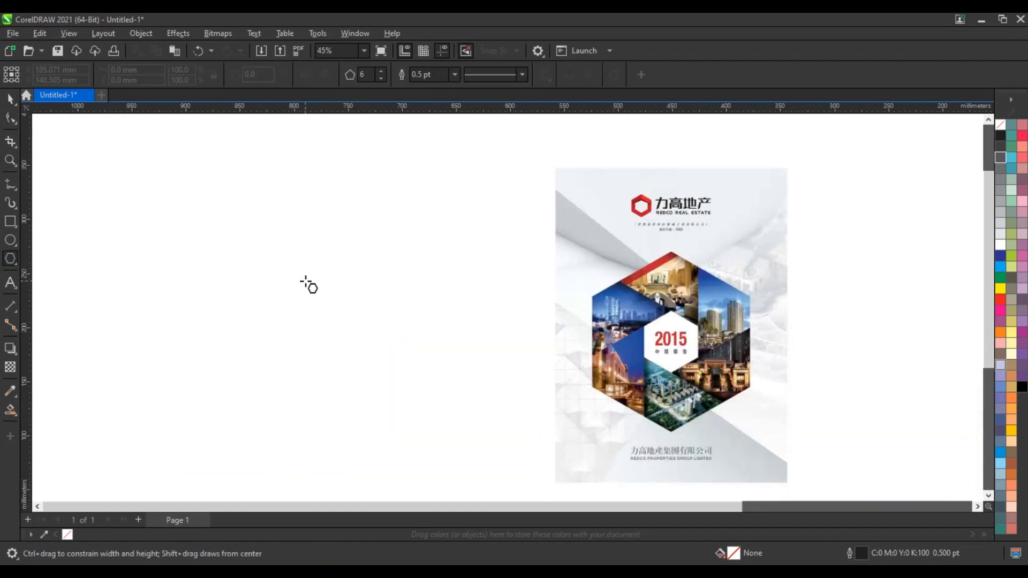
left_click_drag(307, 276, 394, 406)
left_click(11, 98)
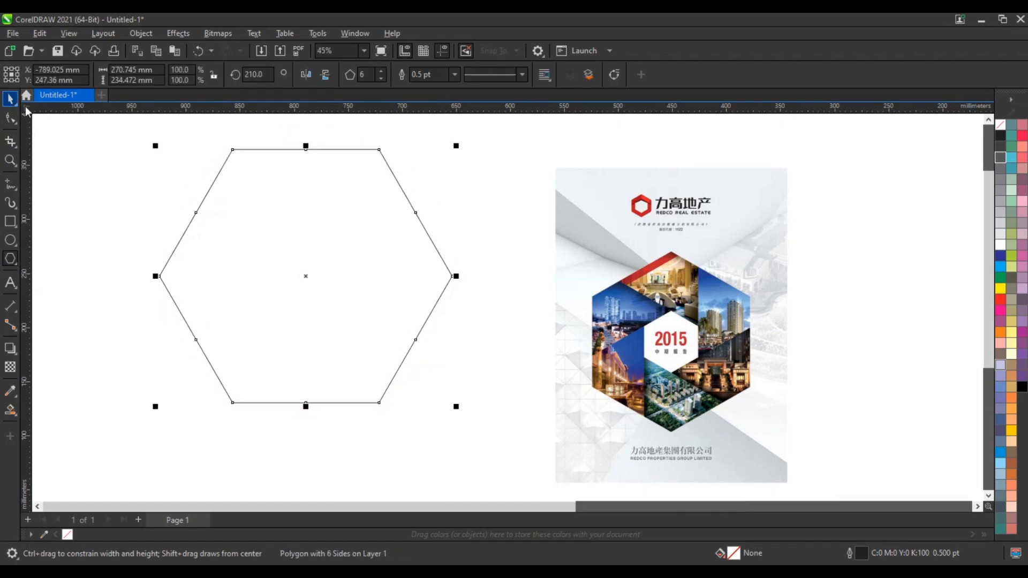
left_click(455, 75)
left_click(430, 155)
- Rotate the hexagon to 120 degrees so a corner points up, and move it slightly down beside the cover
left_click(407, 197)
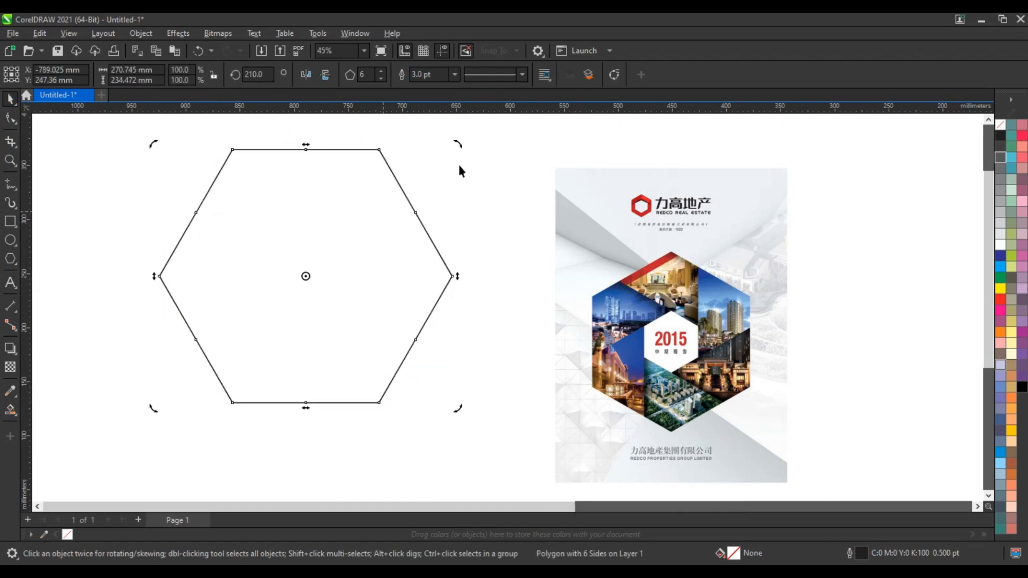
left_click_drag(458, 164, 377, 348)
left_click_drag(390, 268, 388, 313)
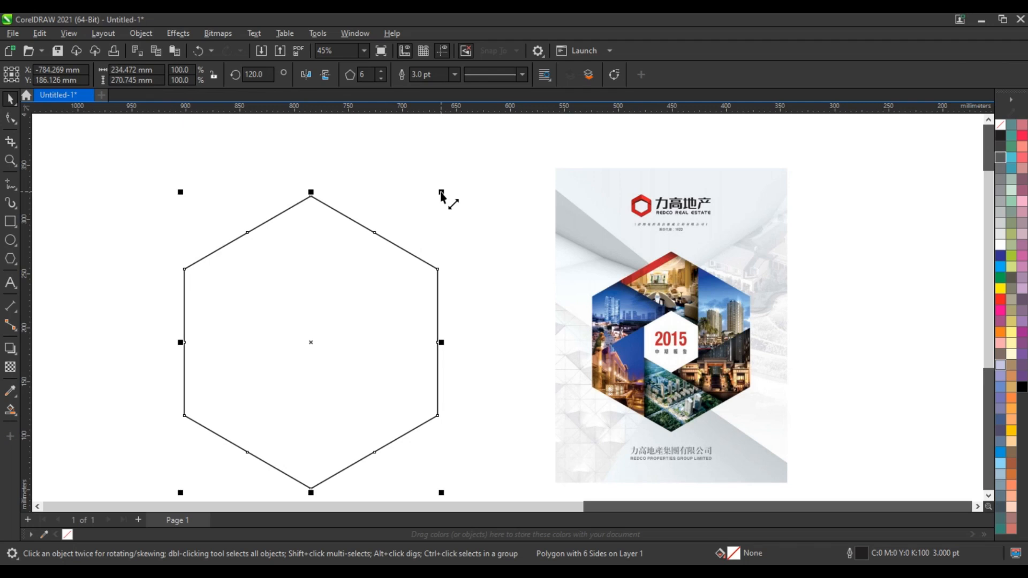
- Add a concentric hexagon copy scaled to about 32.5% and pull its corner nodes into a six-spiked pinwheel extending past the outer hexagon
left_click_drag(447, 199, 382, 291)
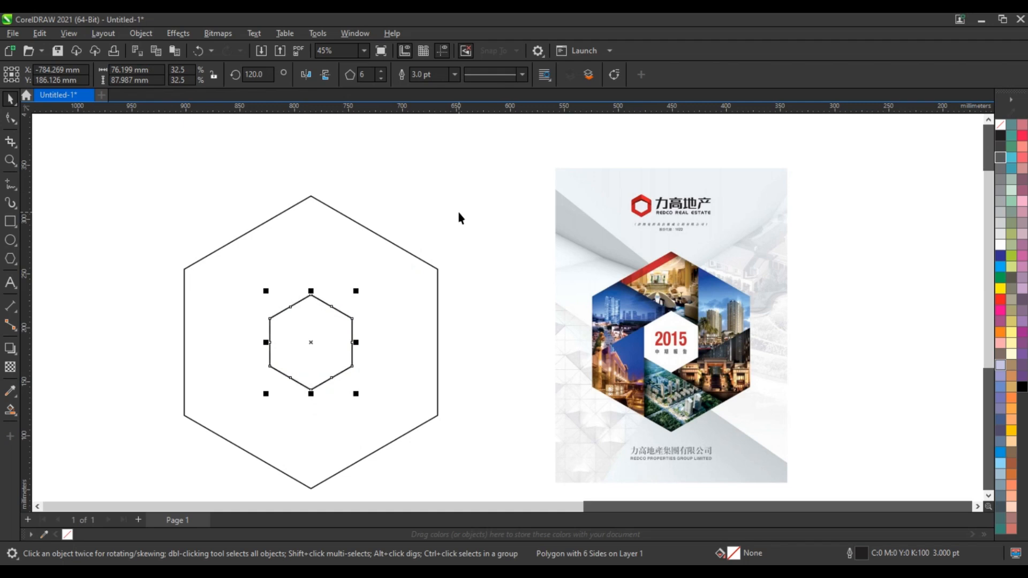
left_click(10, 118)
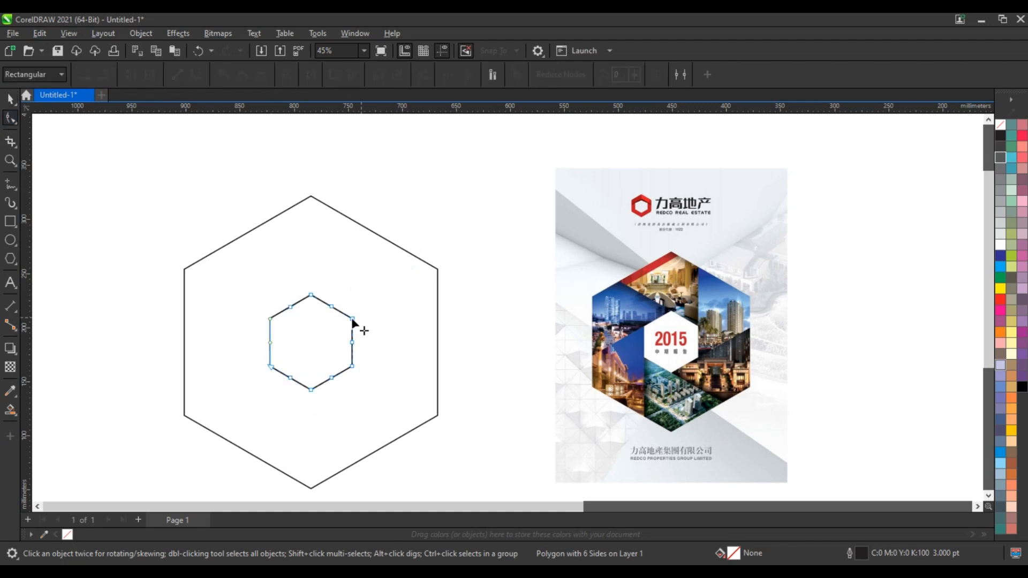
left_click_drag(352, 319, 346, 160)
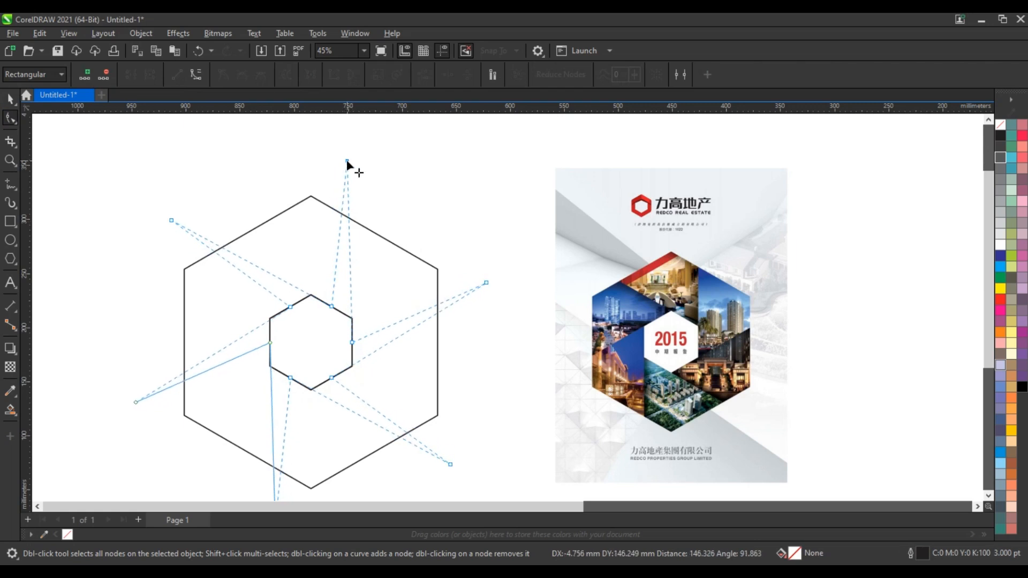
left_click_drag(347, 162, 347, 161)
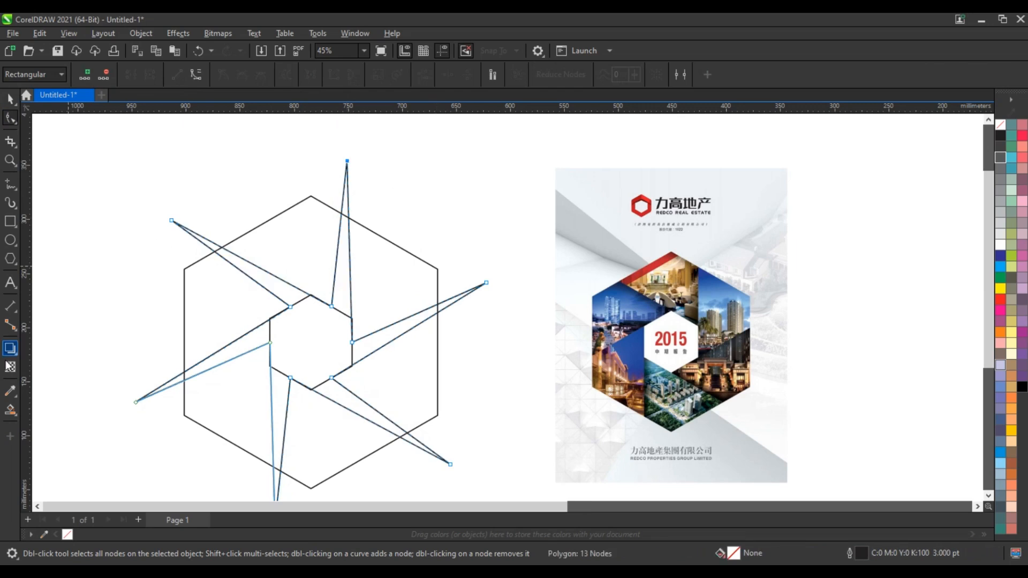
key("space")
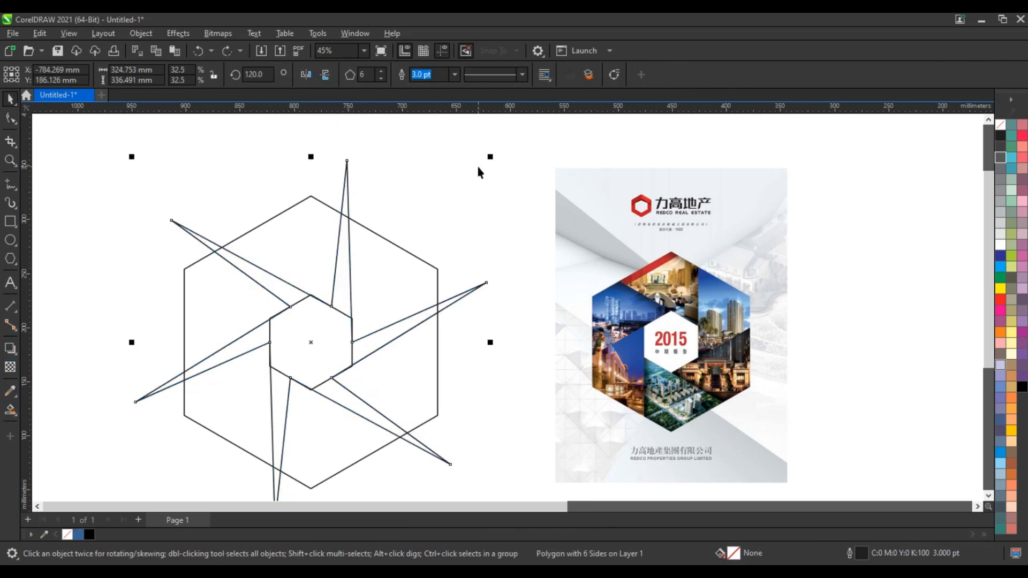
key("space")
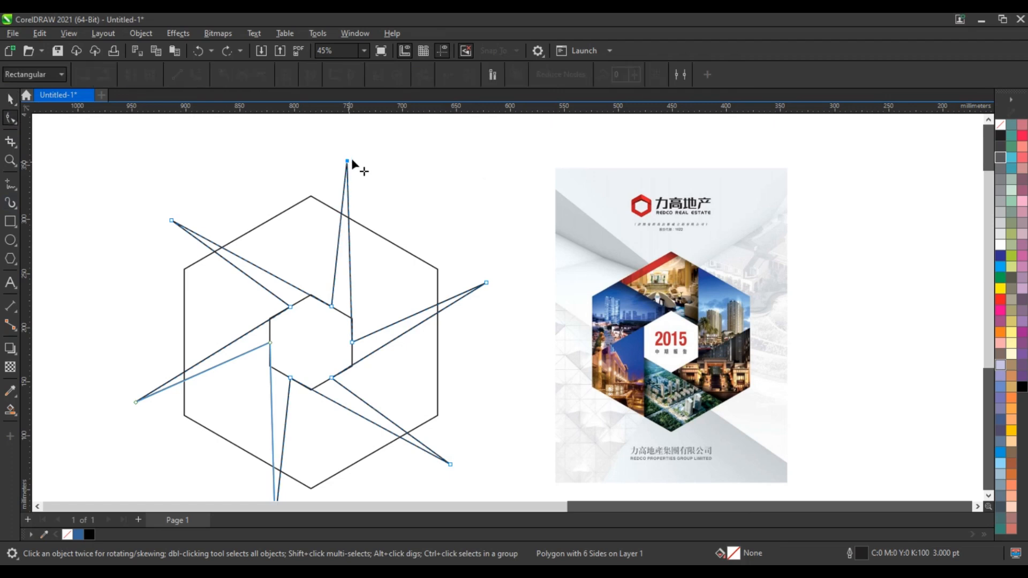
left_click_drag(348, 161, 353, 160)
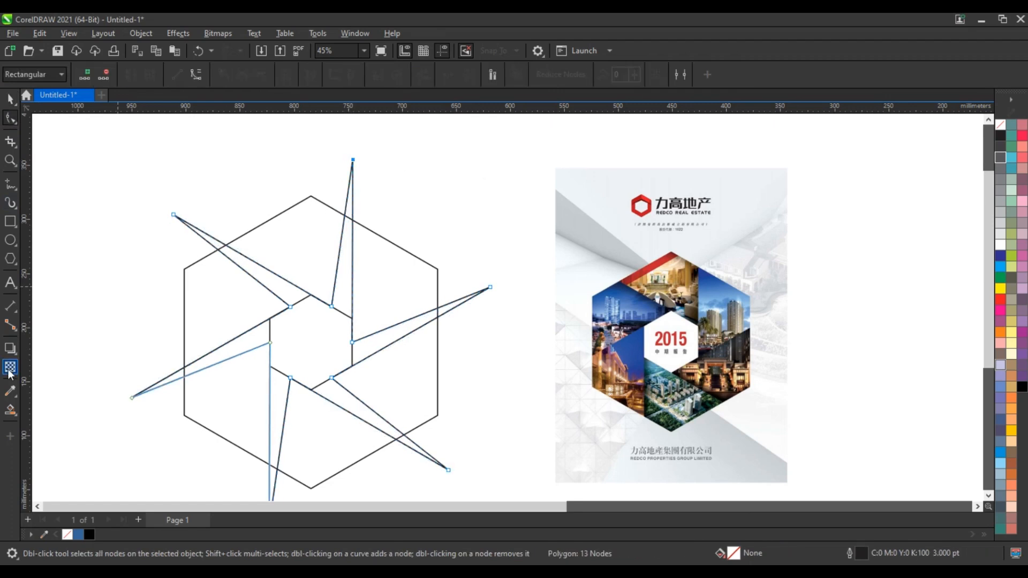
- Smart-fill the two regions of the hexagon's upper-right segment in blue and weld them into one piece
left_click(10, 410)
left_click(369, 351)
left_click(374, 303)
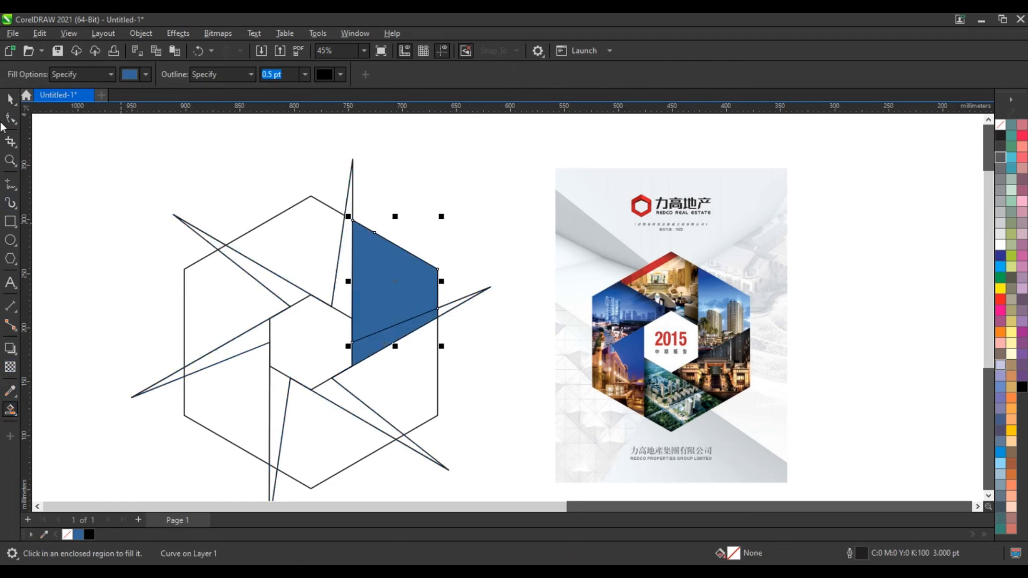
key("space")
left_click(382, 343, "shift")
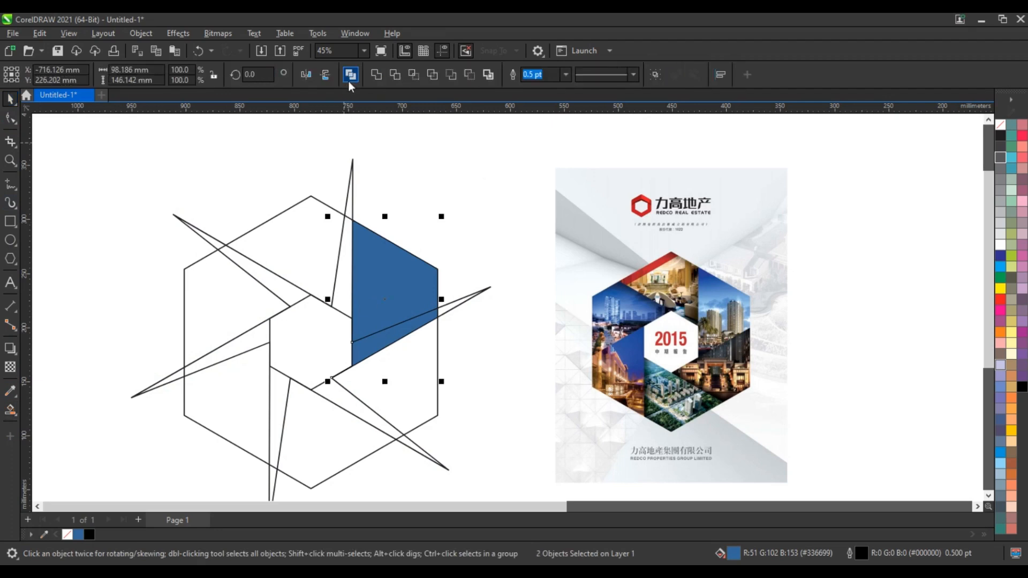
left_click(376, 76)
- Smart-fill the two regions of the hexagon's top segment in blue and weld them into one piece
left_click(10, 409)
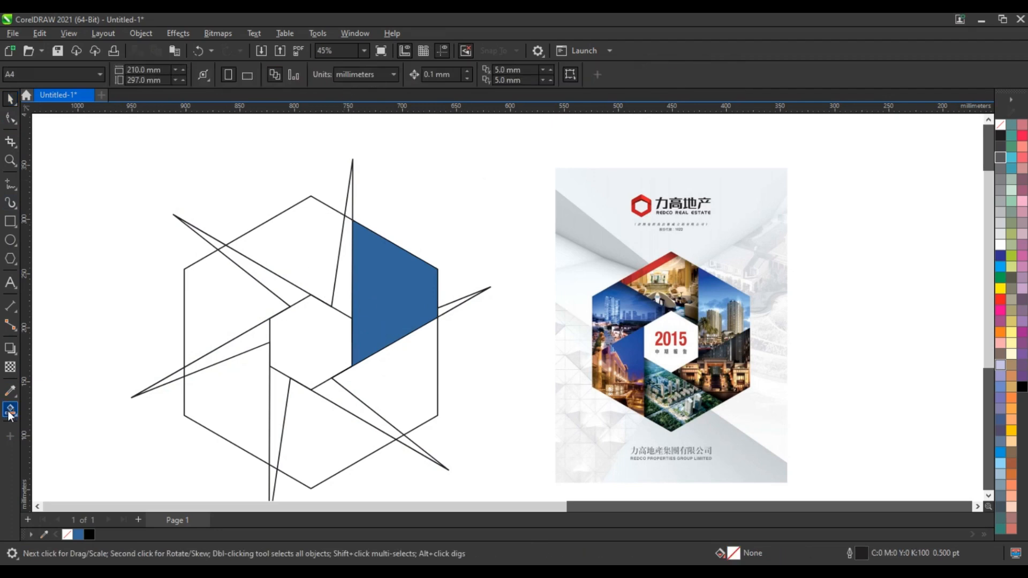
left_click(348, 266)
left_click(267, 239)
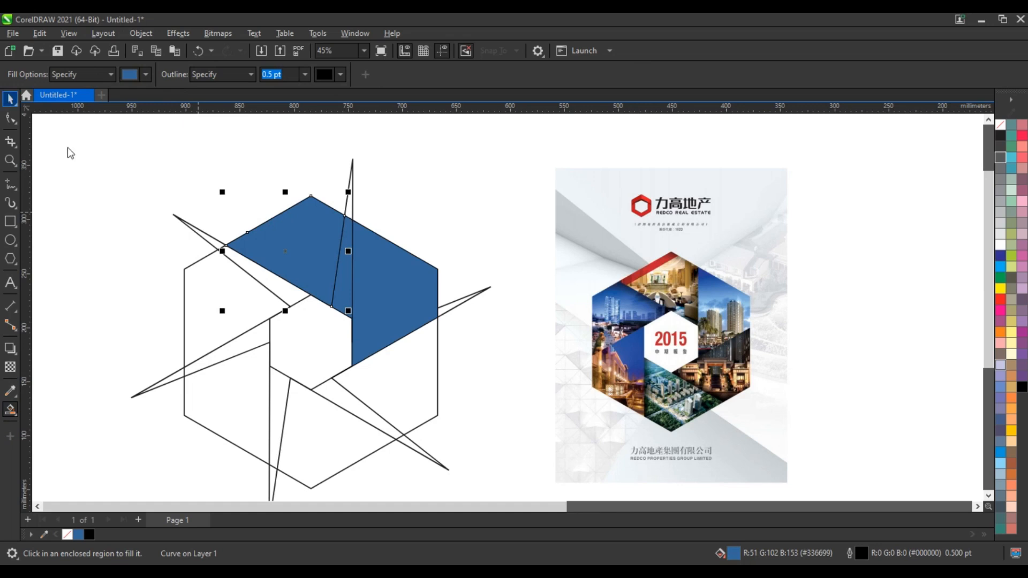
left_click(352, 291)
key("space")
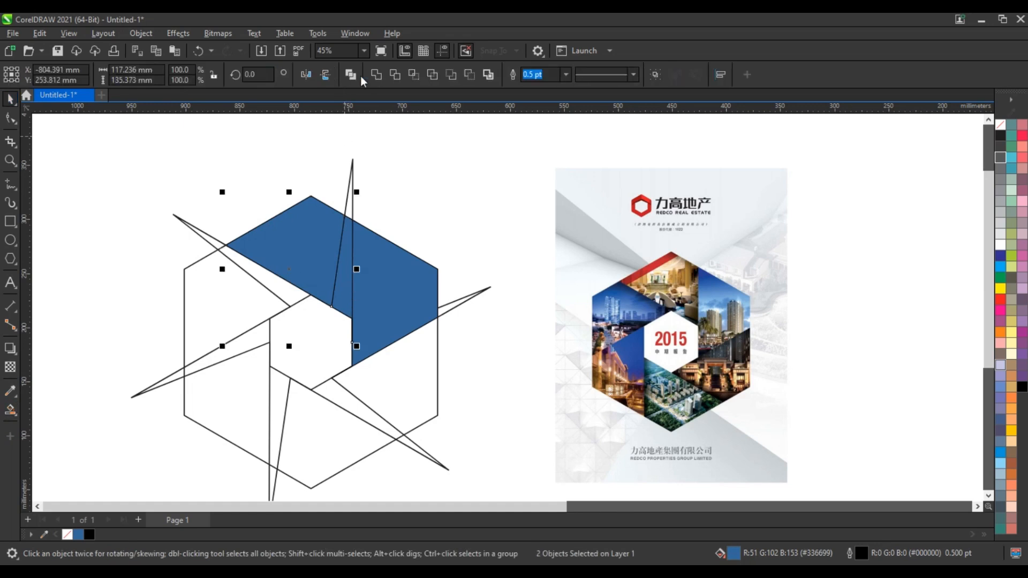
left_click(377, 75)
key("Escape")
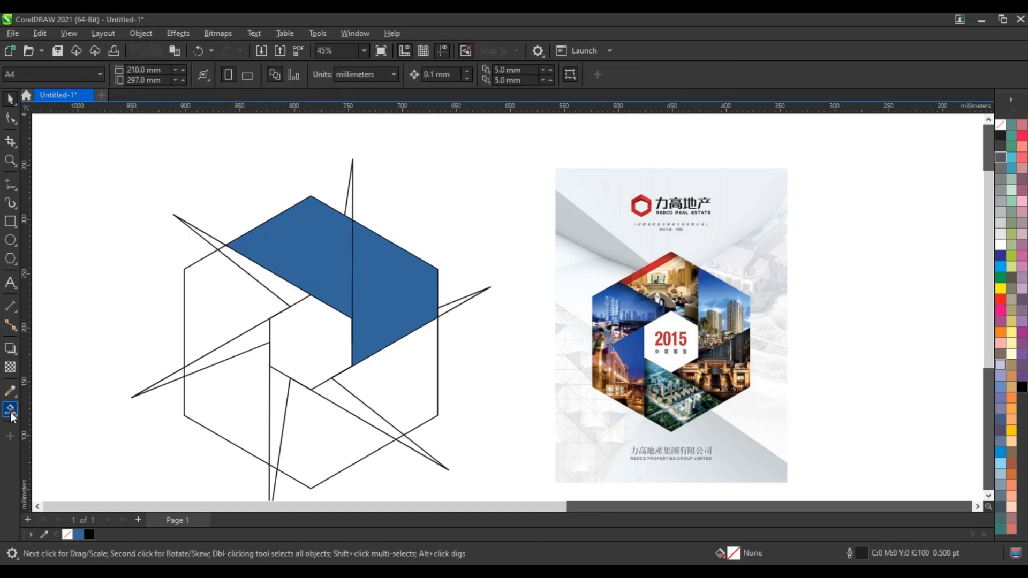
- Smart-fill the two regions of the hexagon's upper-left segment in blue and weld them into one piece
left_click(10, 411)
left_click(277, 292)
left_click(235, 310)
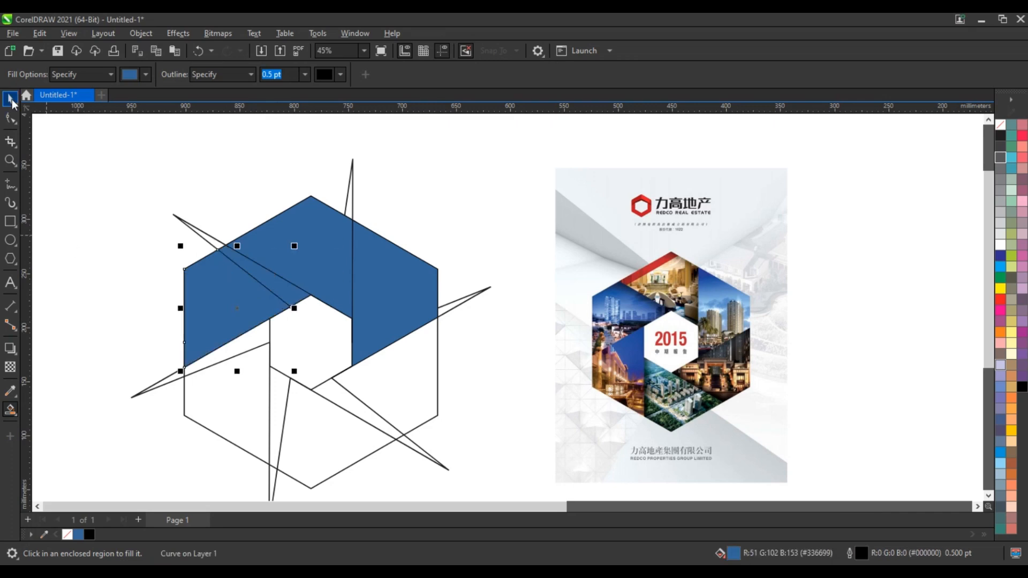
key("space")
left_click(257, 271, "shift")
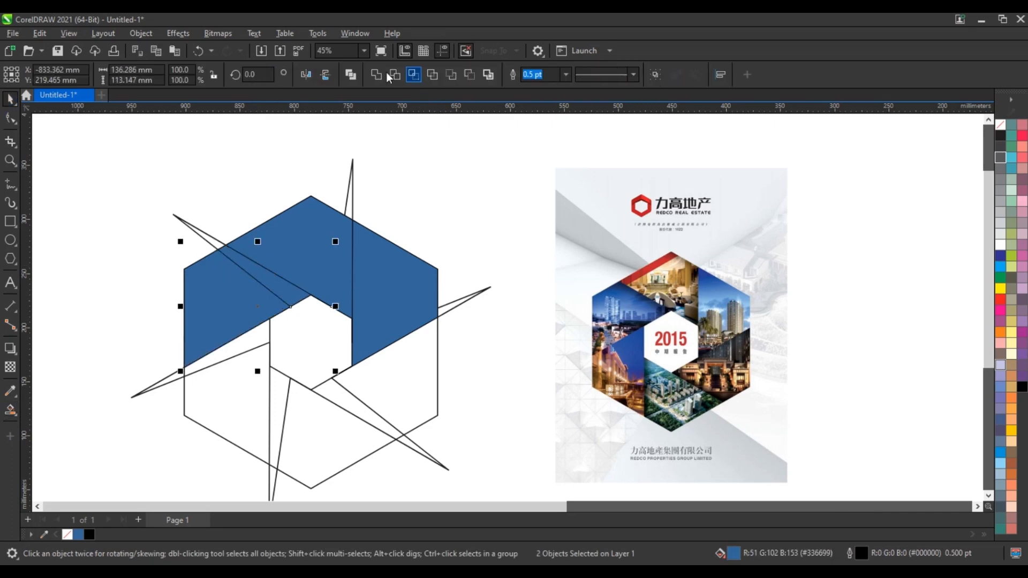
left_click(376, 77)
- Smart-fill the two regions of the hexagon's lower-left segment in blue and weld them into one piece
left_click(43, 388)
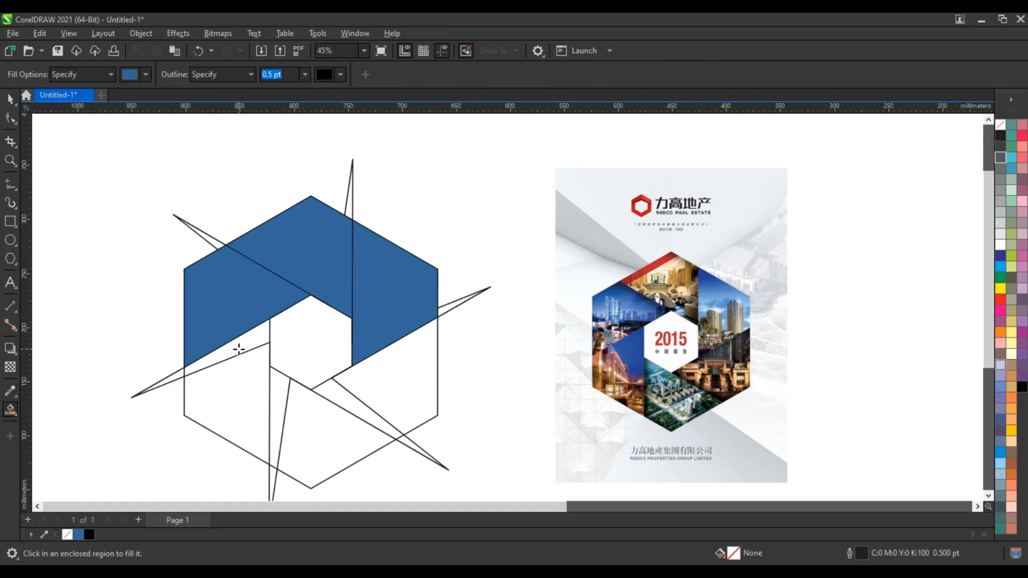
left_click(236, 344)
key("space")
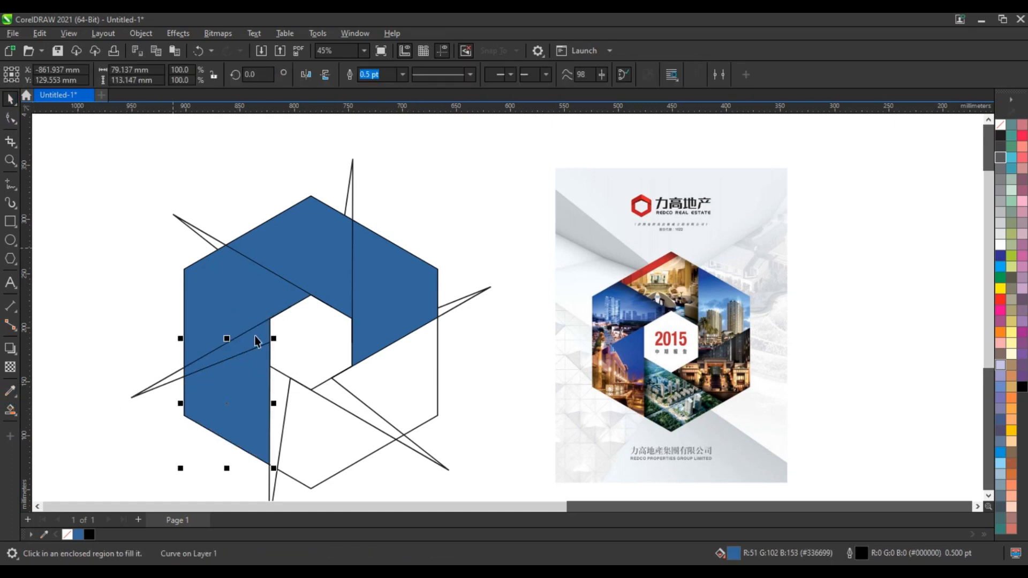
left_click(254, 340, "shift")
left_click(376, 78)
left_click(110, 298)
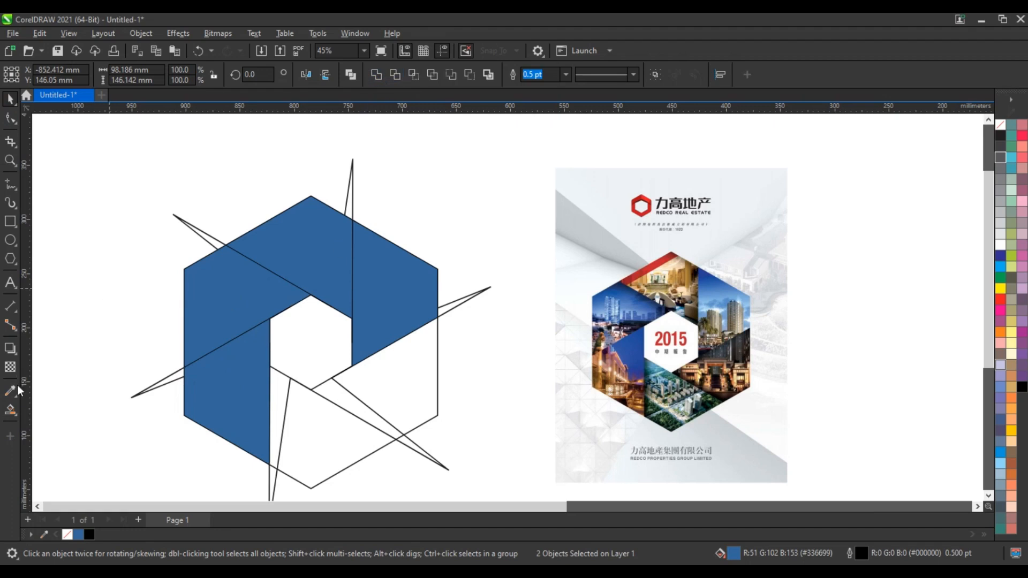
- Smart-fill the two regions of the hexagon's bottom segment in blue and weld them into one piece
key("space")
left_click(276, 411)
left_click(337, 429)
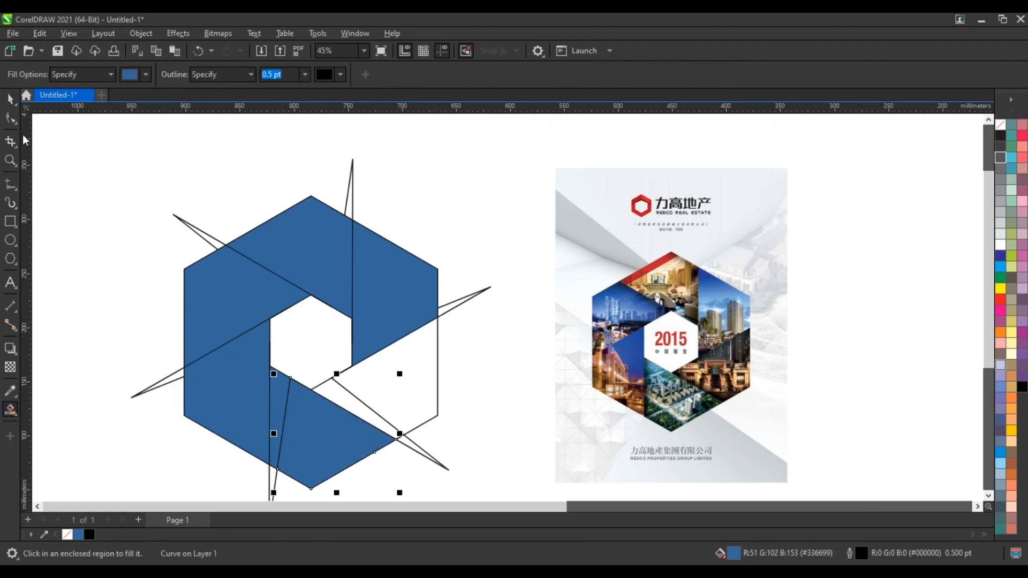
key("space")
left_click(278, 399, "shift")
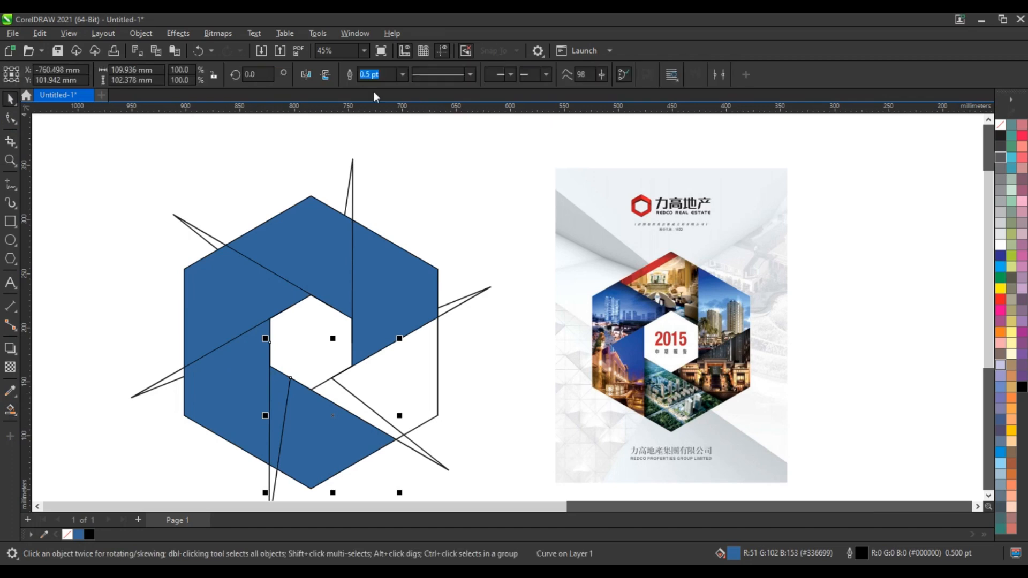
left_click(382, 77)
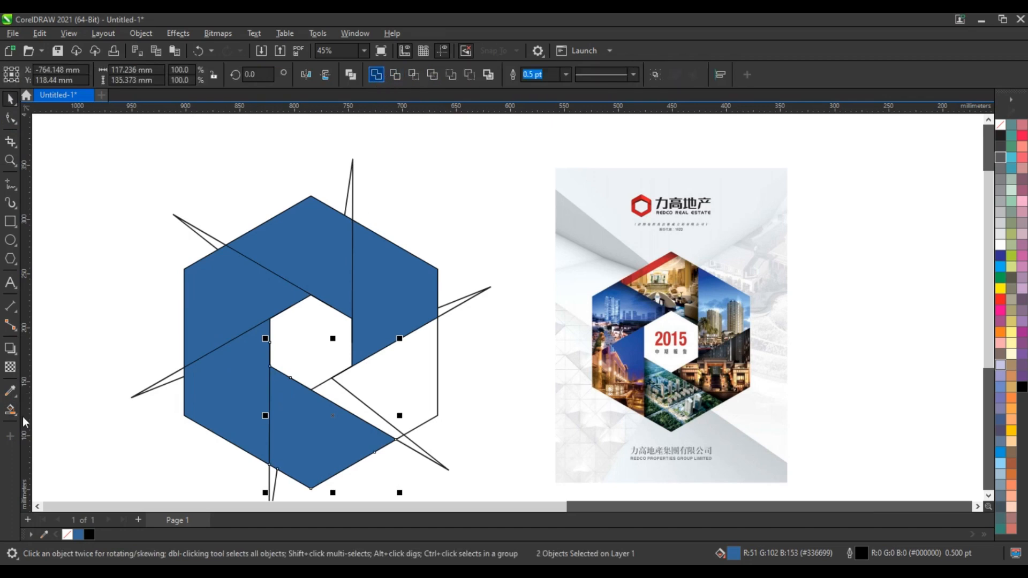
- Smart-fill the two regions of the hexagon's lower-right segment in blue and weld them into one piece
left_click(10, 409)
left_click(349, 406)
left_click(390, 384)
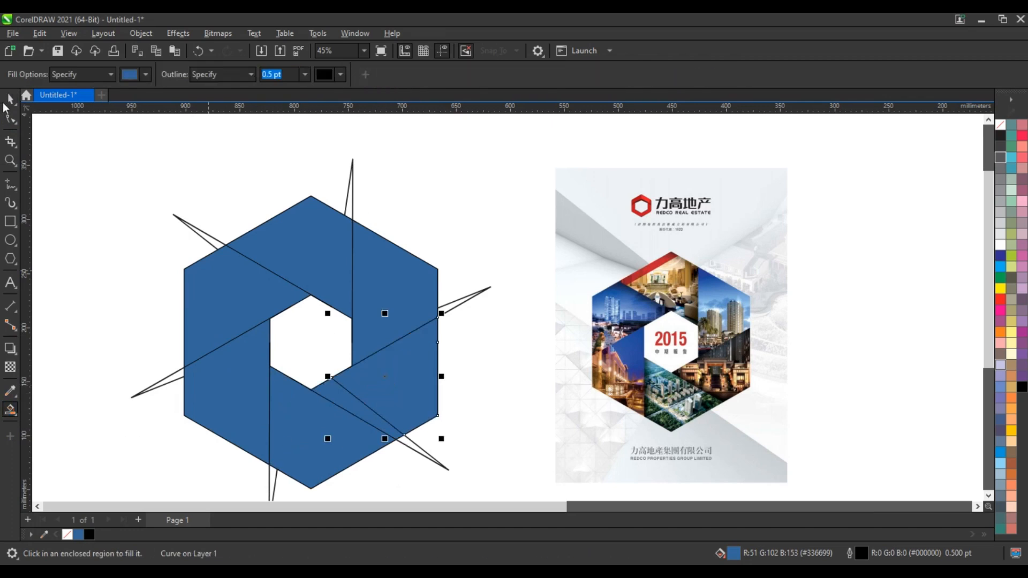
key("space")
left_click(347, 401, "shift")
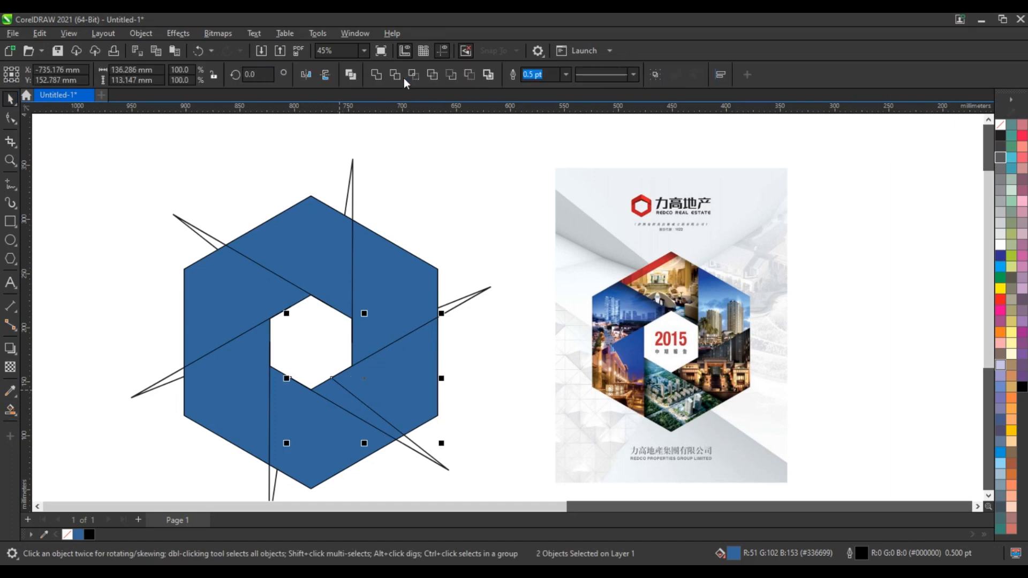
left_click(382, 79)
- Delete the spiked pinwheel construction shape that extends beyond the blue hexagon segments
left_click(463, 313)
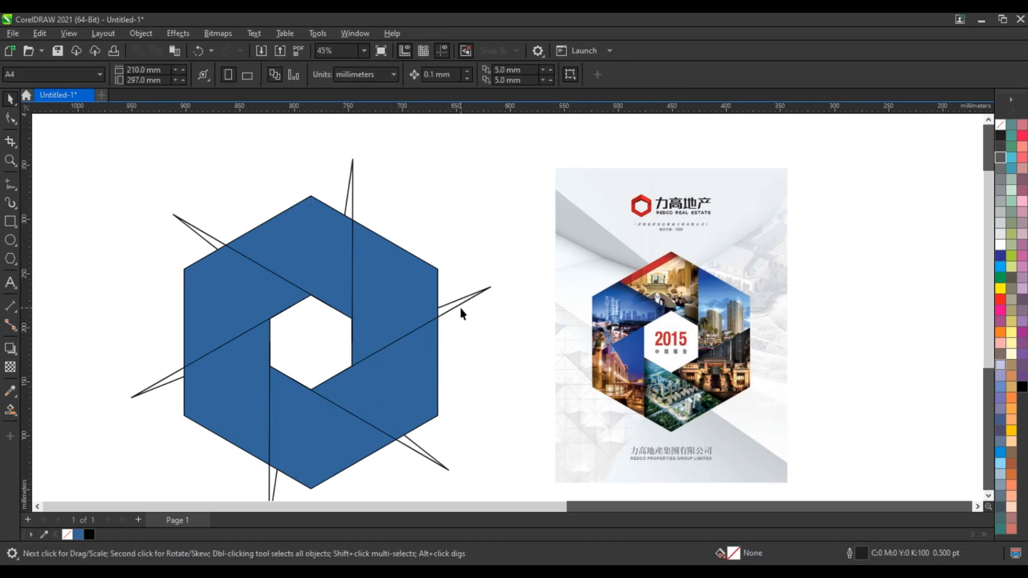
left_click(463, 303)
key("Delete")
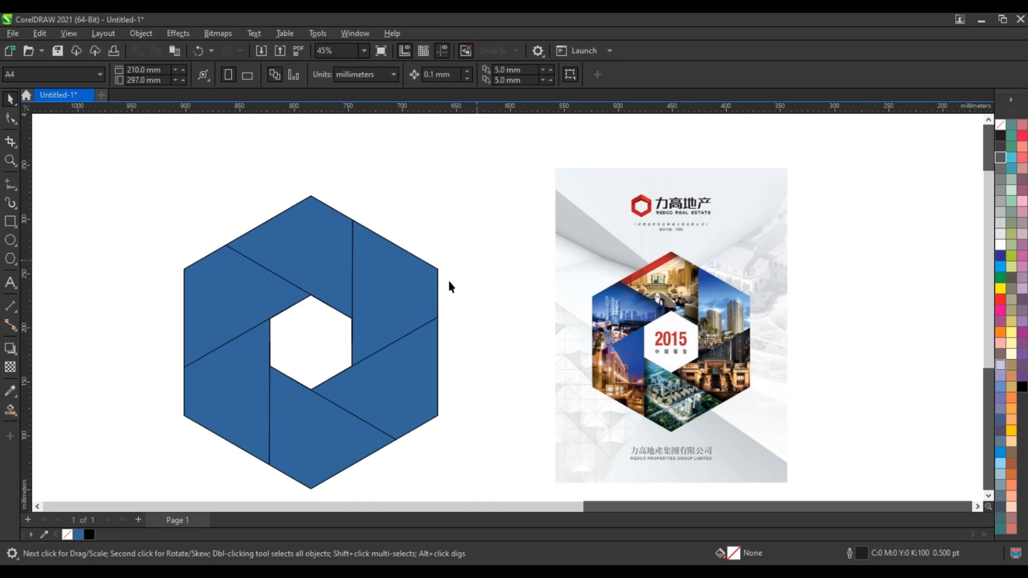
- Try a 60% black fill on the upper-right hexagon segment and undo it
left_click(419, 290)
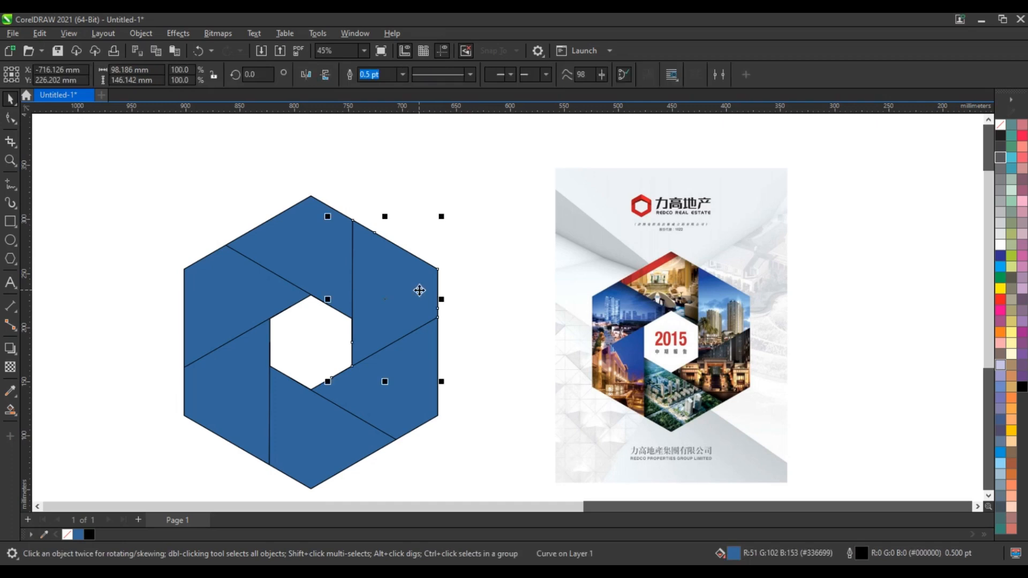
left_click(996, 177)
left_click(166, 182)
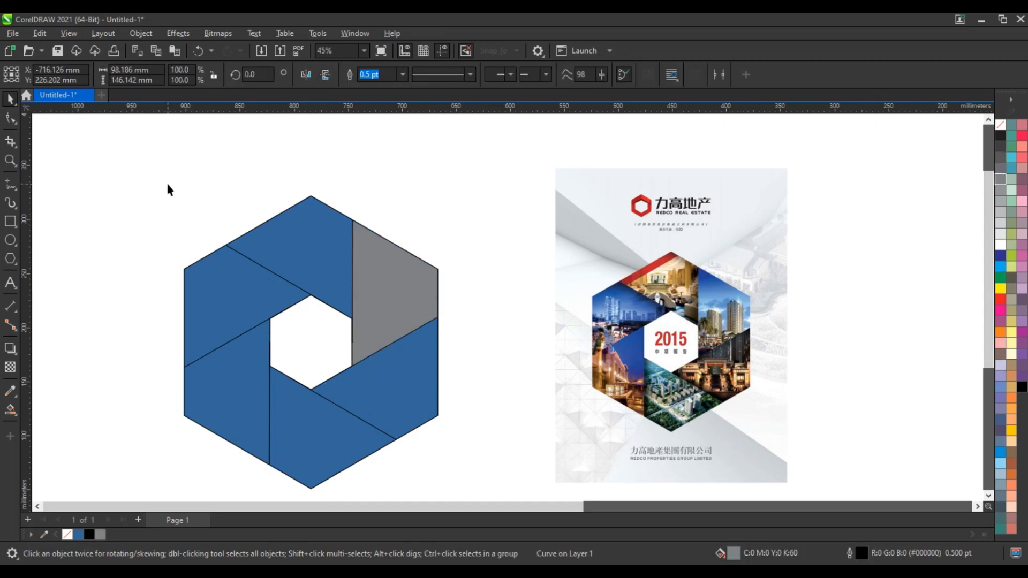
key("ctrl+z")
key("Escape")
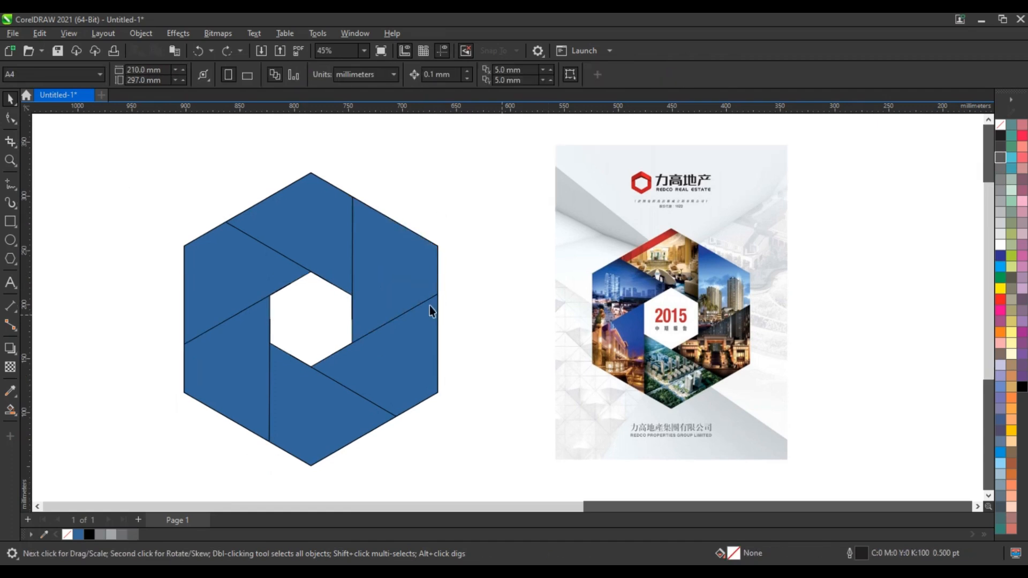
- Fill all of the hexagon frame's segments together with 40% black
scroll(177, 230, "down", 1)
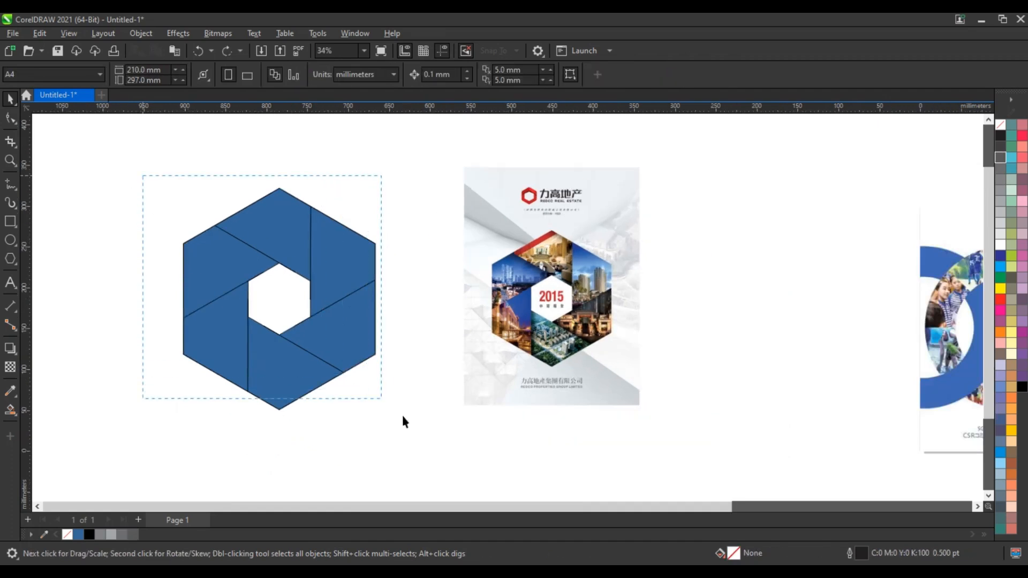
left_click_drag(403, 415, 406, 419)
left_click(1000, 200)
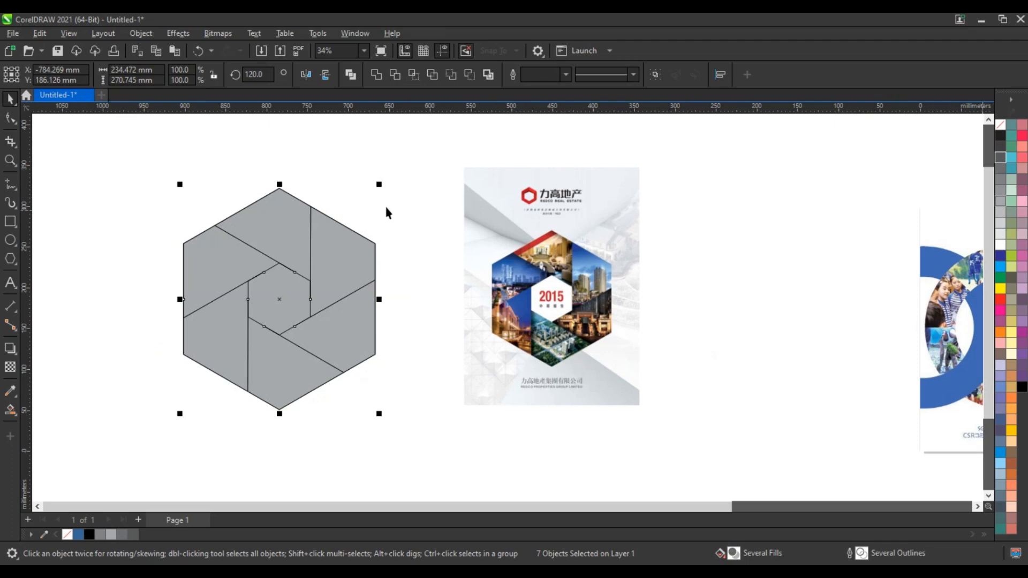
- Pull the full-size backing hexagon out from behind the segments and delete it, leaving the center open
left_click(281, 287)
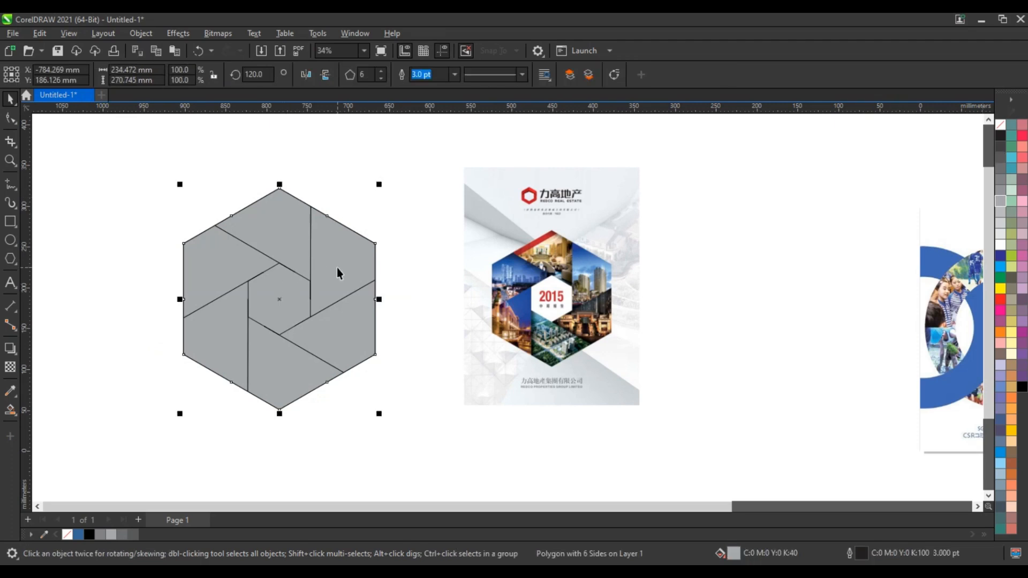
left_click_drag(310, 243, 373, 209)
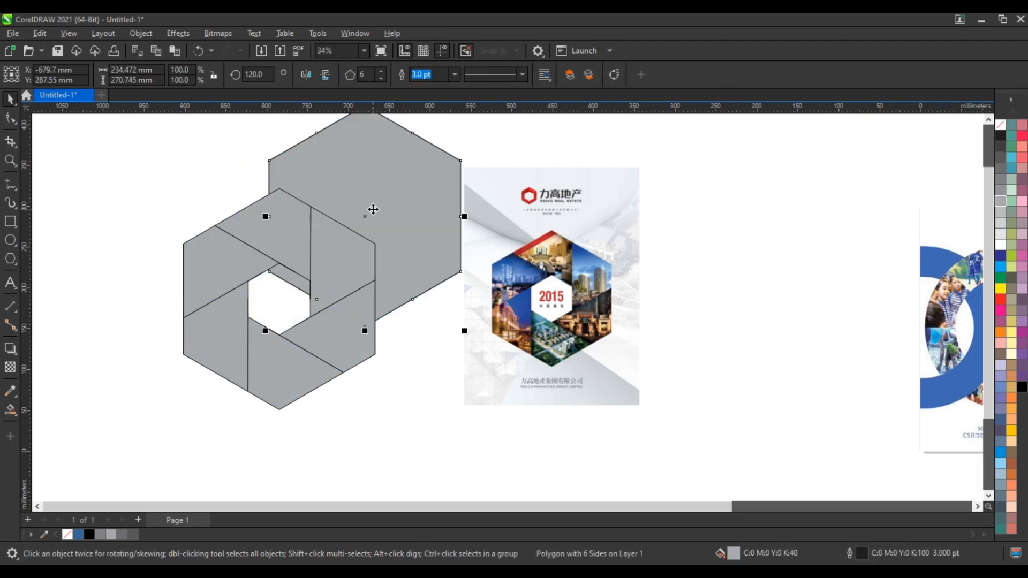
key("Delete")
- Move the interlocking-ring CSR cover image to the empty area left of the hexagon frame
scroll(358, 308, "down", 1)
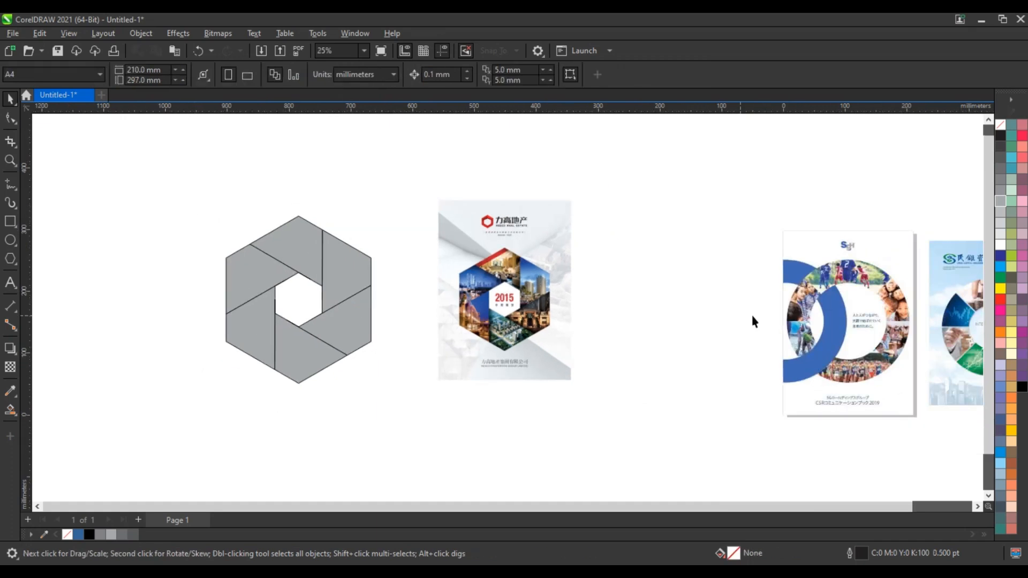
scroll(805, 317, "down", 1)
left_click(805, 317)
left_click_drag(804, 316, 300, 308)
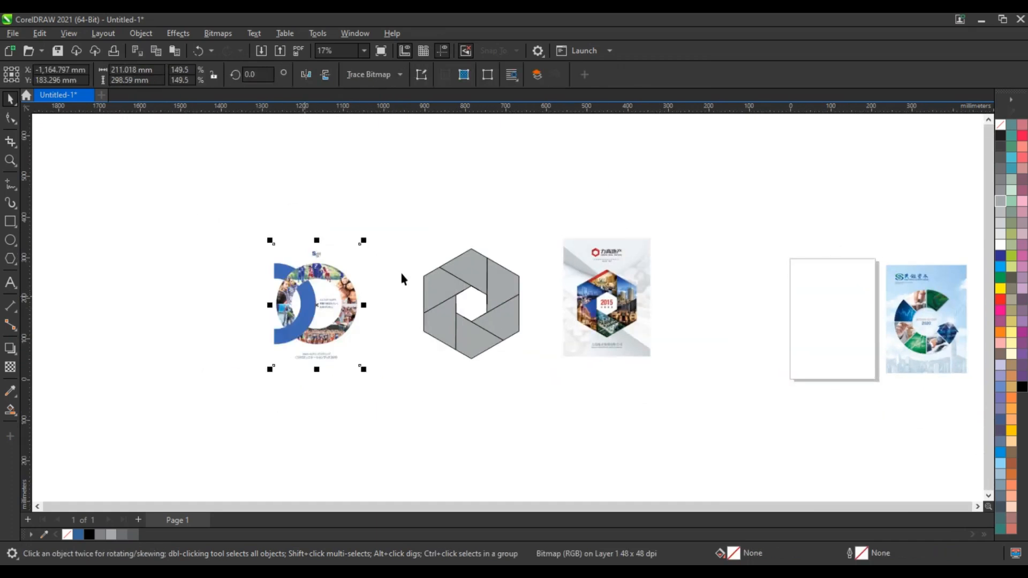
key("shift+F2")
left_click(367, 433)
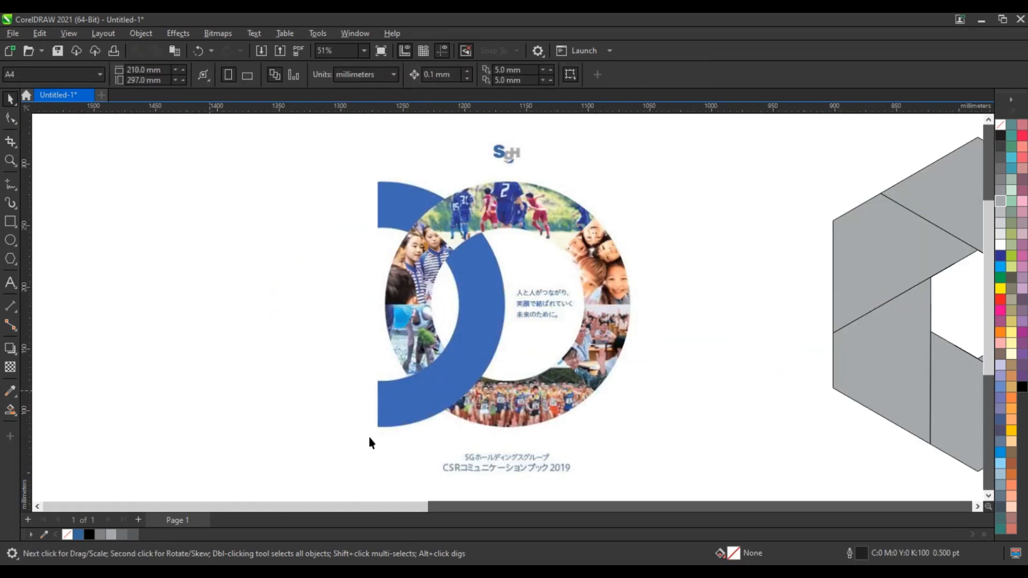
left_click(39, 505)
left_click(39, 505)
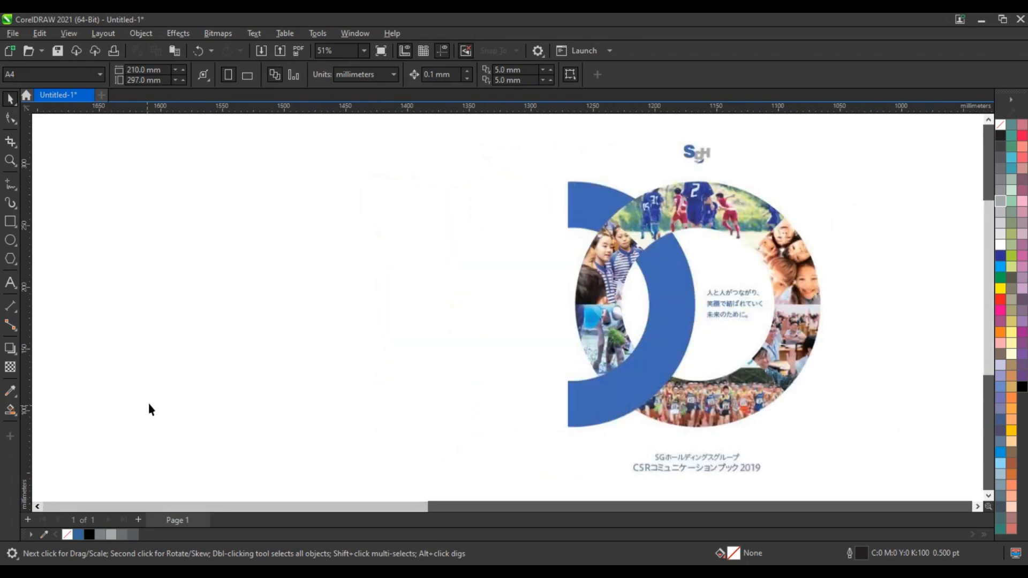
- Draw a circle about 235 mm in diameter left of the CSR cover and add a concentric copy scaled to 65%
left_click(9, 240)
left_click_drag(166, 168, 353, 456)
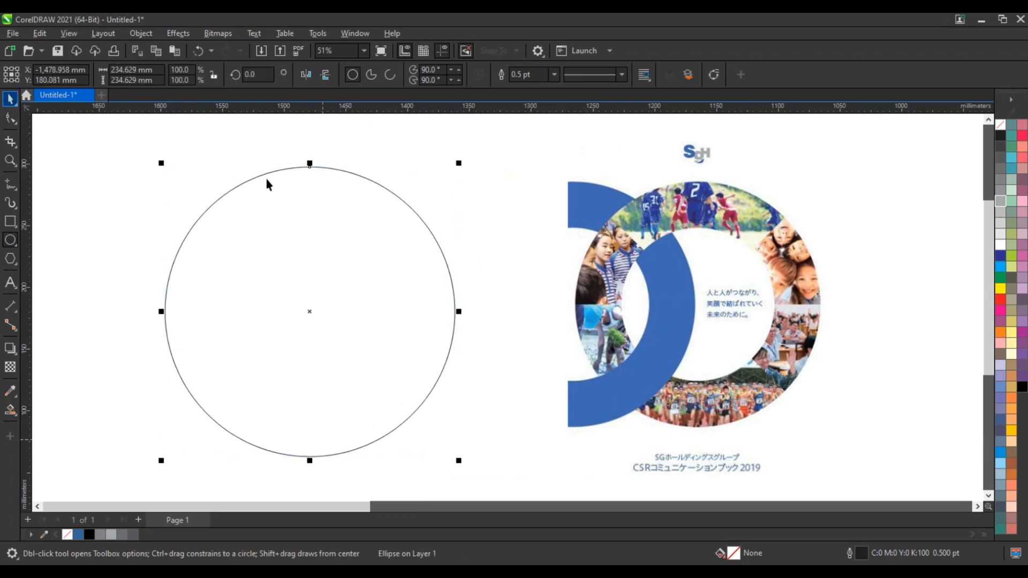
key("space")
left_click_drag(458, 163, 410, 211)
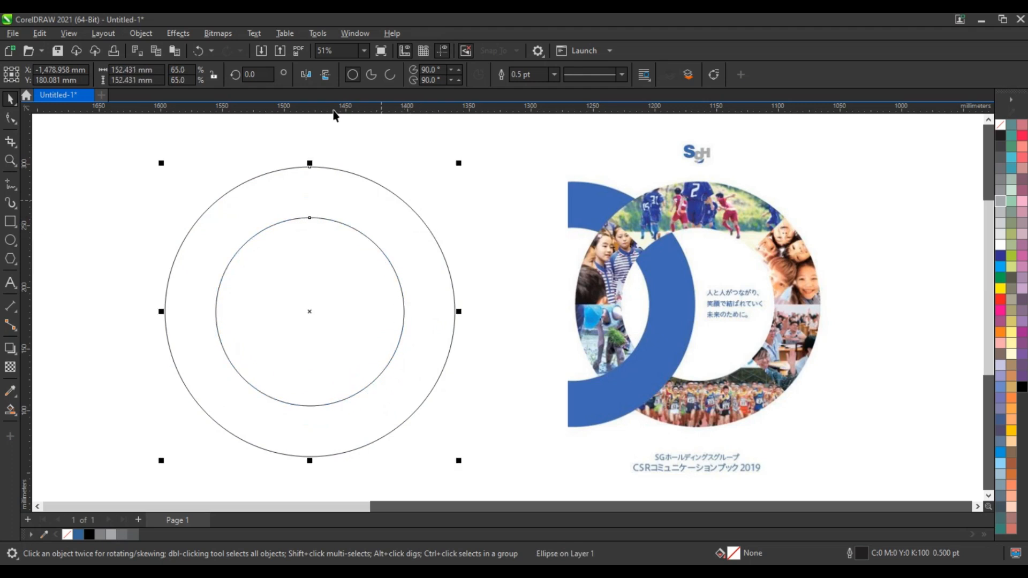
- Combine the two concentric circles into a ring and place an overlapping copy of it to the left
key("ctrl+a")
key("ctrl+l")
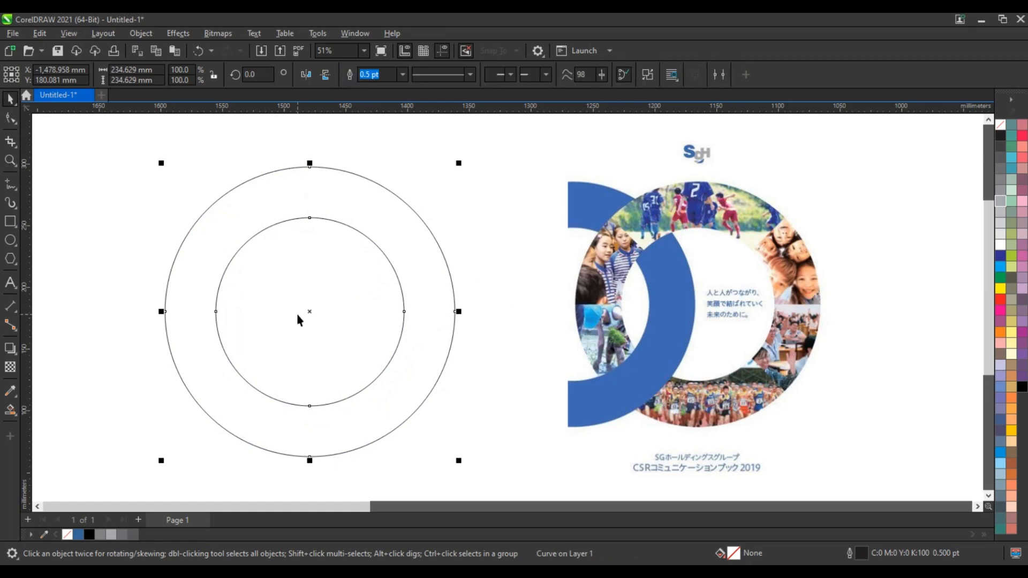
left_click_drag(314, 314, 163, 315)
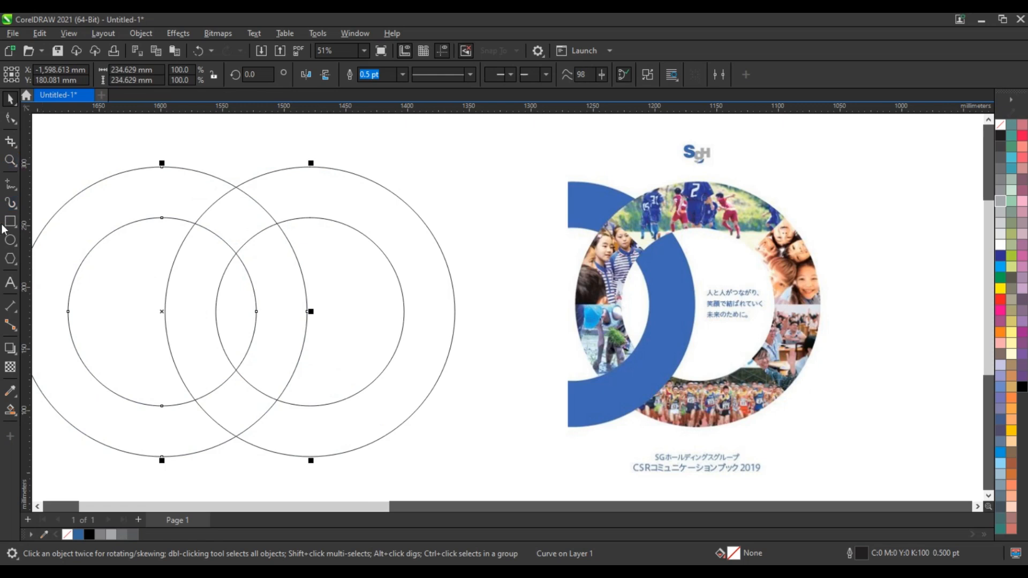
- Draw a vertical line about 255 mm long across the left ring and align it to the ring's vertical center axis
left_click(9, 185)
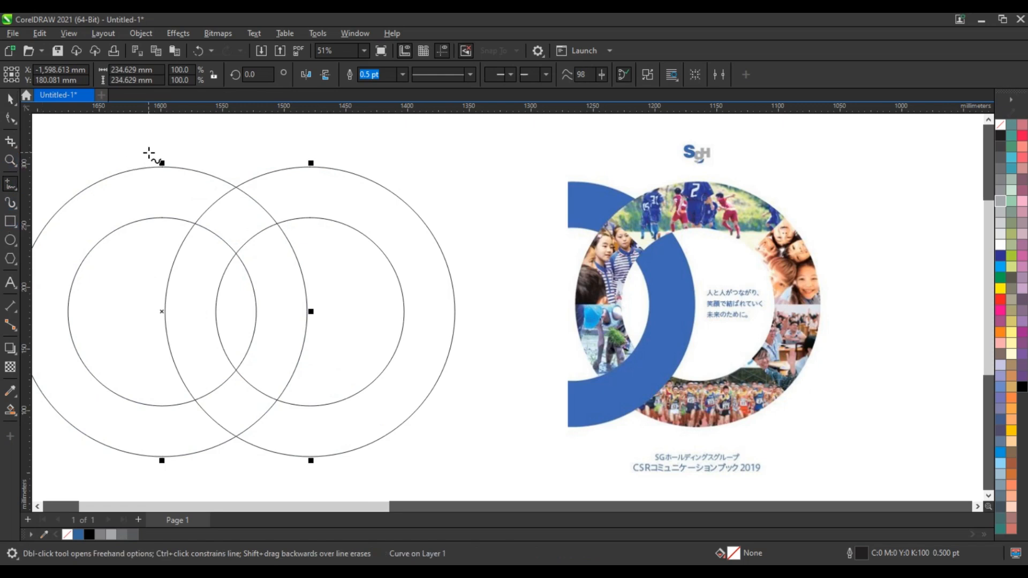
left_click(133, 151)
left_click(133, 445, "ctrl")
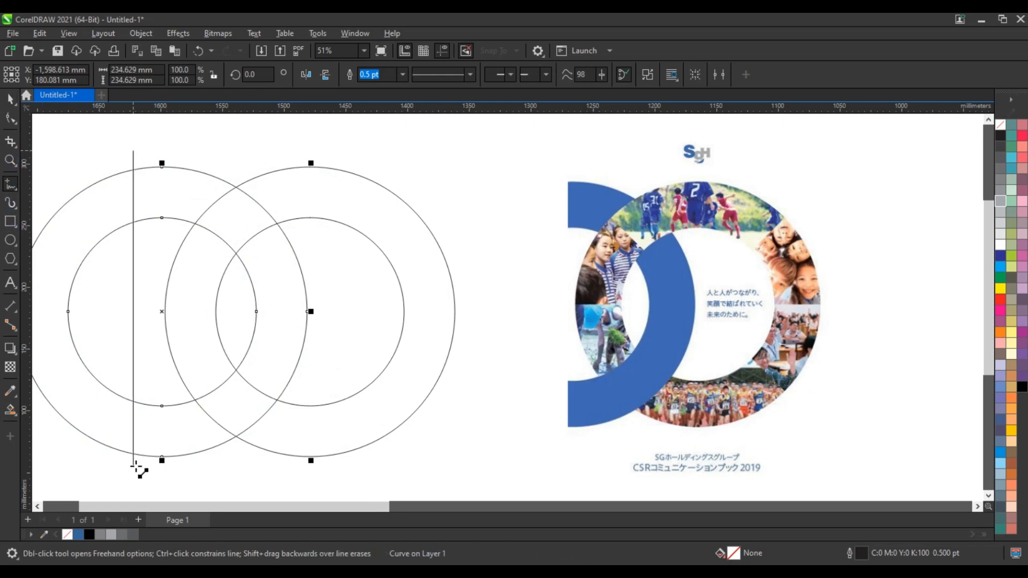
key("space")
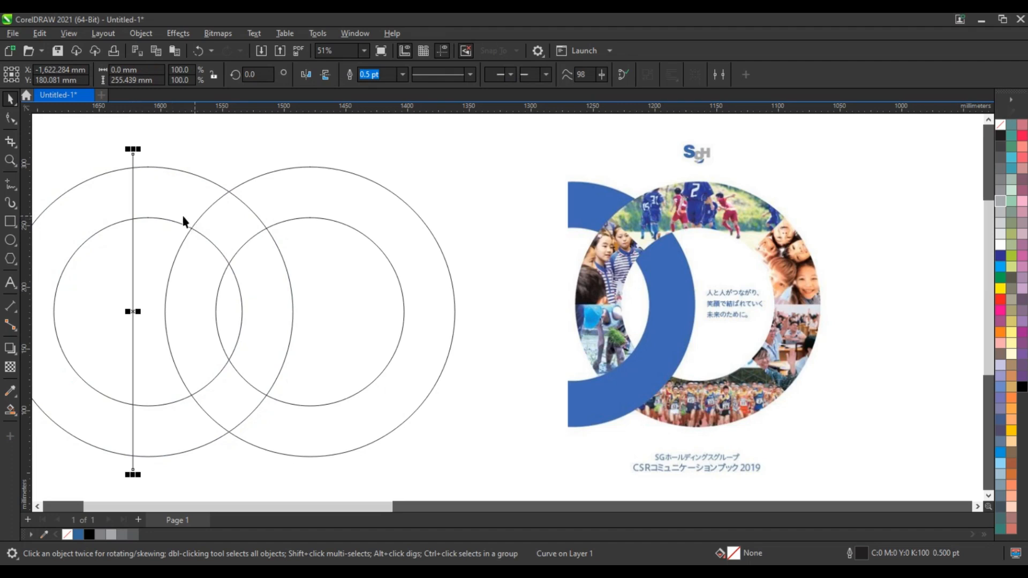
left_click(171, 220, "shift")
key("c")
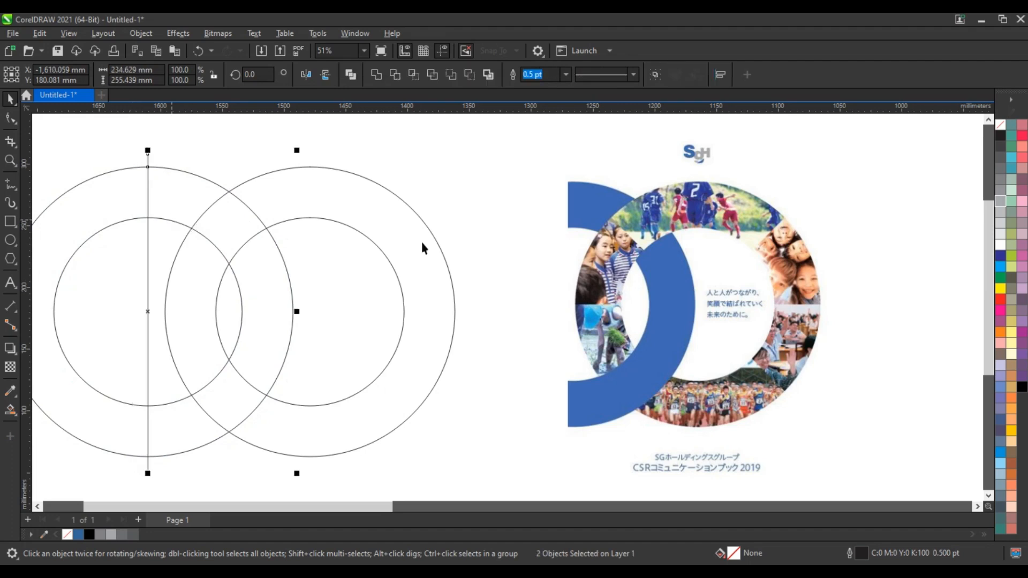
- Smart-fill the right ring in blue, leaving out its lower overlap with the left ring
left_click(494, 252)
left_click(10, 410)
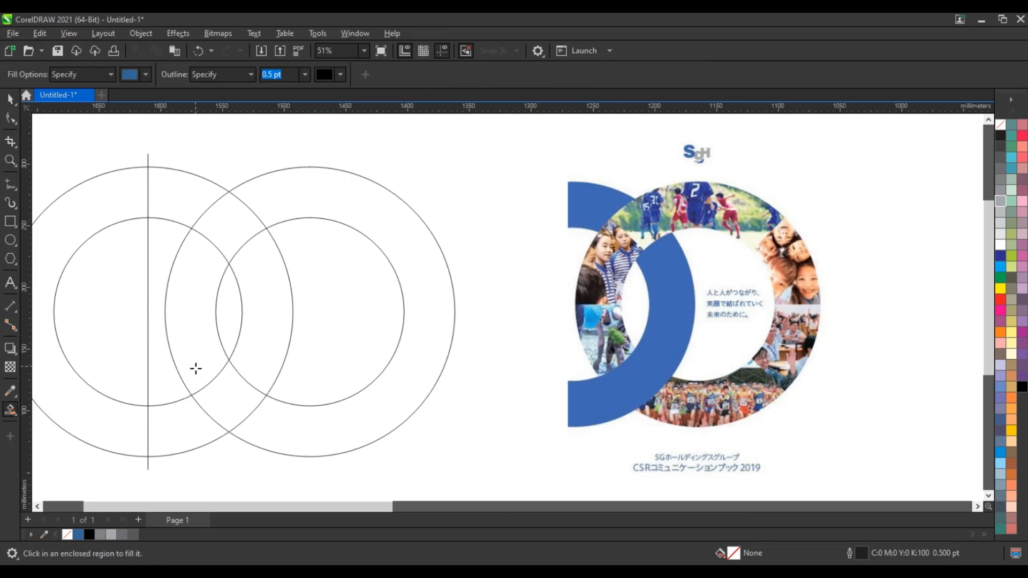
left_click(195, 371)
left_click(231, 234)
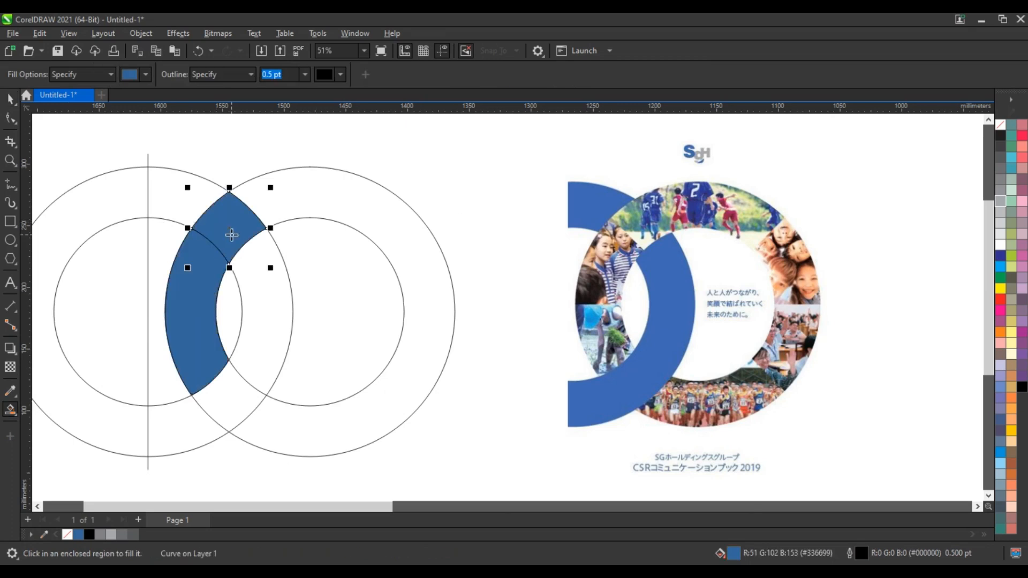
left_click(422, 236)
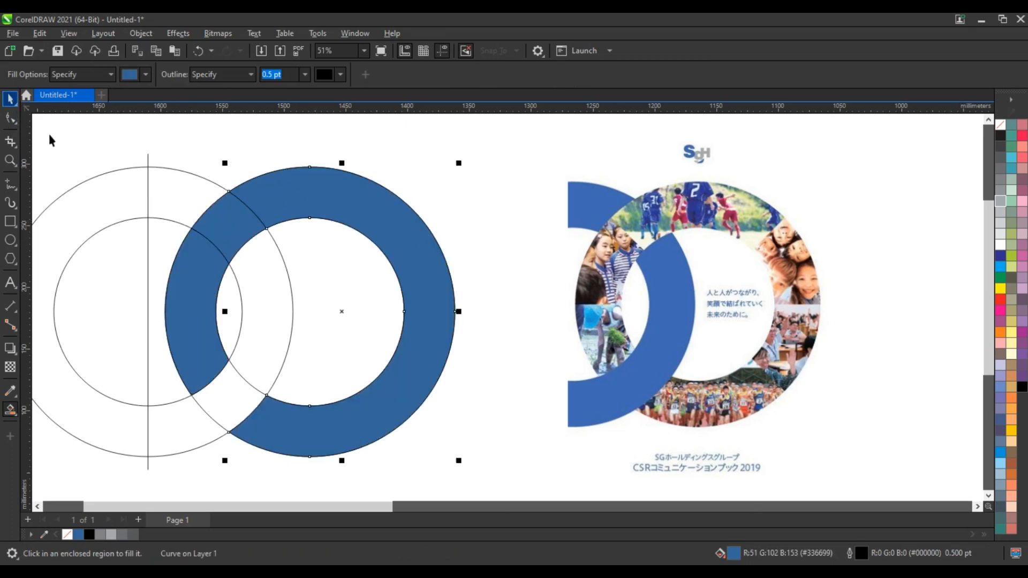
- Weld the three blue regions of the right ring into one piece and fill it gray
left_click(209, 277)
key("space")
left_click(239, 229, "shift")
left_click(318, 201, "shift")
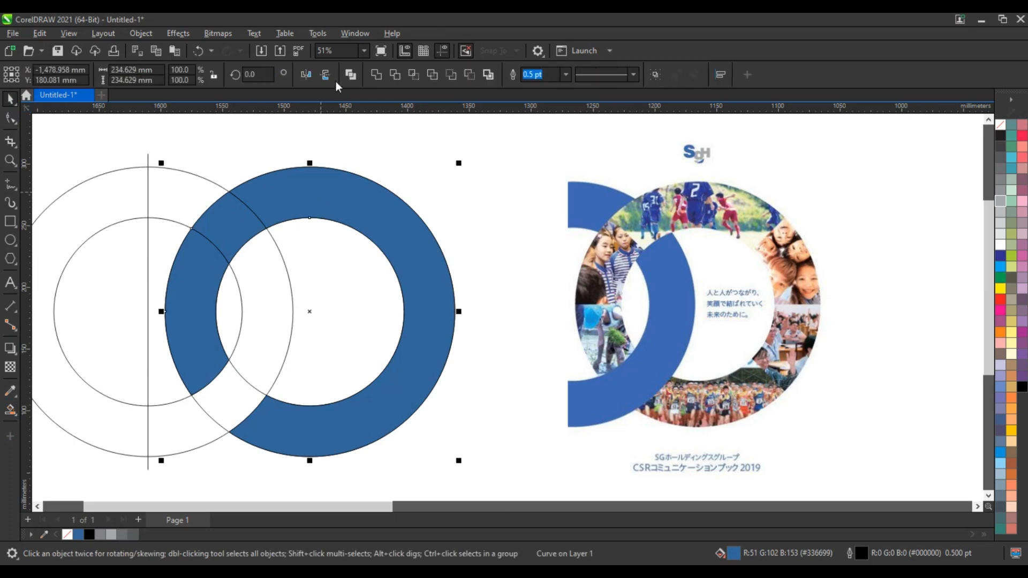
left_click(377, 75)
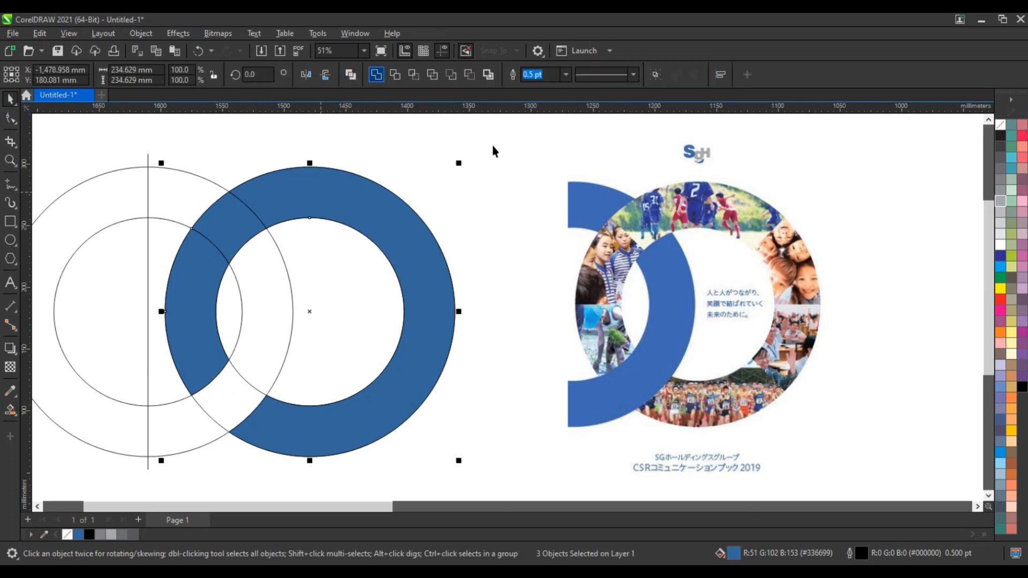
left_click(998, 210)
left_click(486, 230)
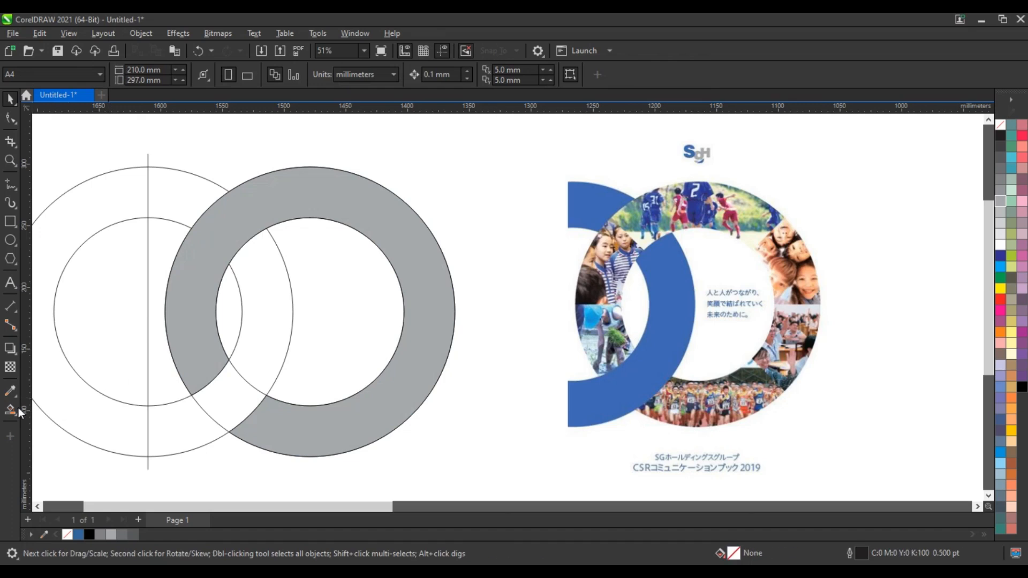
- Smart-fill the left ring's regions right of the vertical line in blue, leaving out the upper overlap with the gray ring
key("space")
left_click(190, 199)
left_click(267, 300)
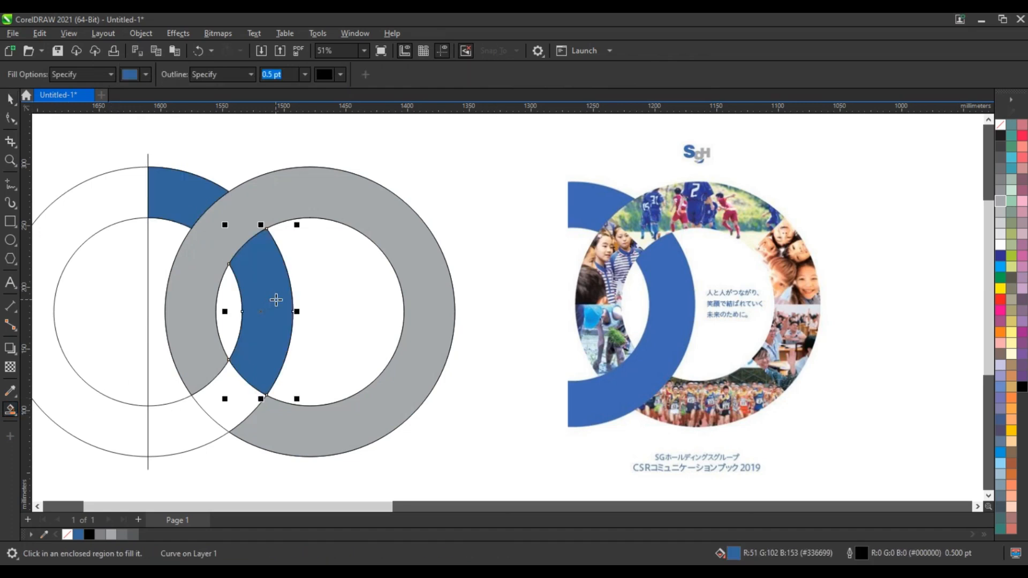
left_click(226, 395)
left_click(194, 424)
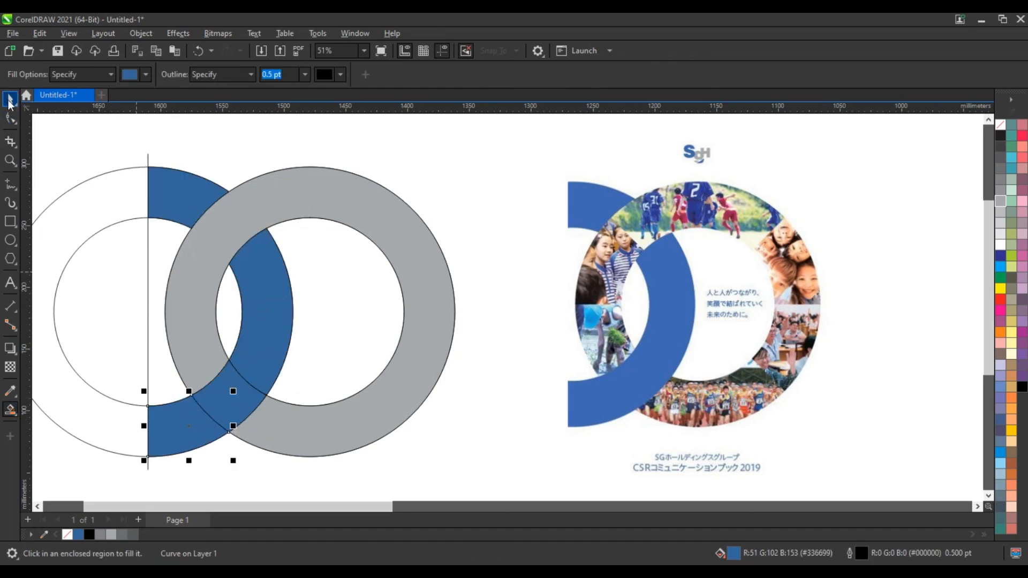
- Weld the adjoining blue regions of the left half-ring into one piece
left_click(10, 99)
left_click(245, 356)
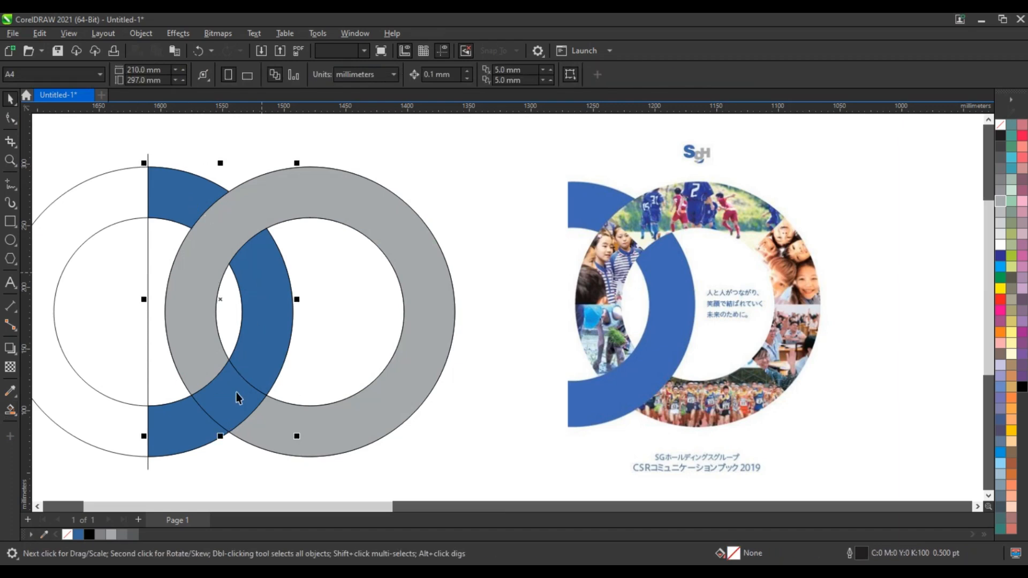
left_click(158, 272)
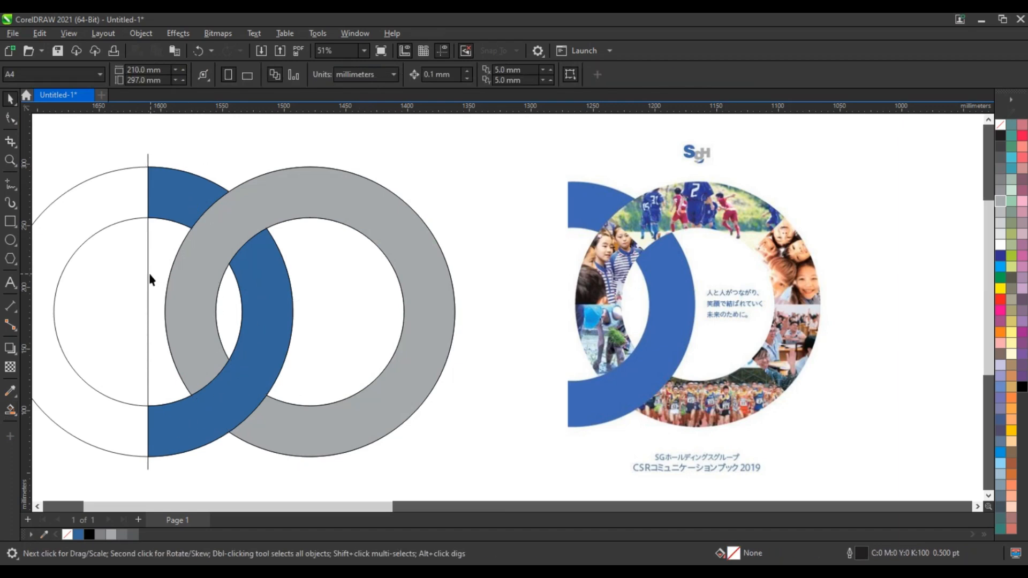
- Delete the vertical construction line and the left ring's construction outline
left_click(148, 273)
key("Delete")
left_click(128, 221)
key("Delete")
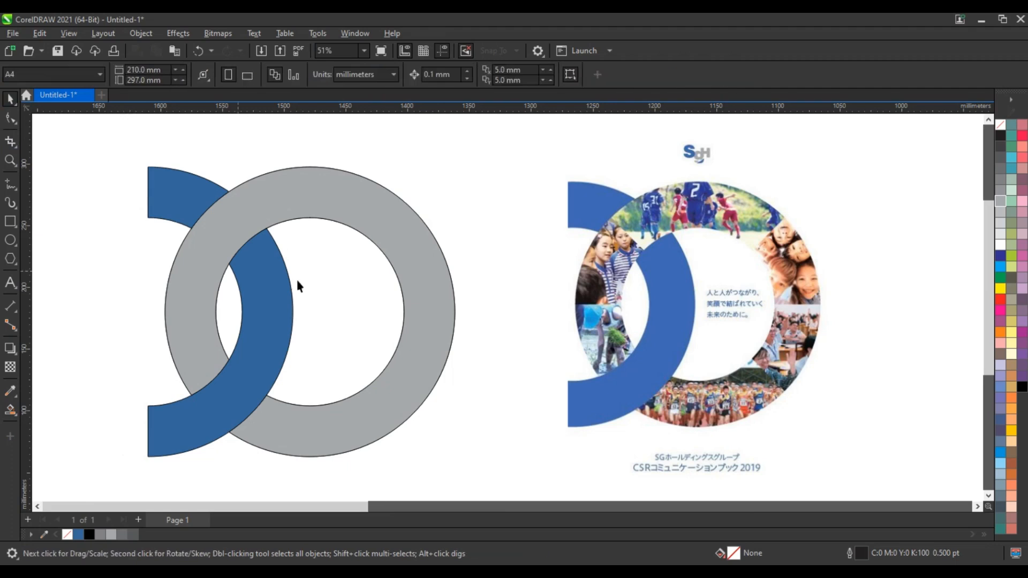
- Remove the outlines from the blue half-ring pieces and the gray ring
scroll(411, 257, "down", 1)
left_click_drag(160, 165, 466, 430)
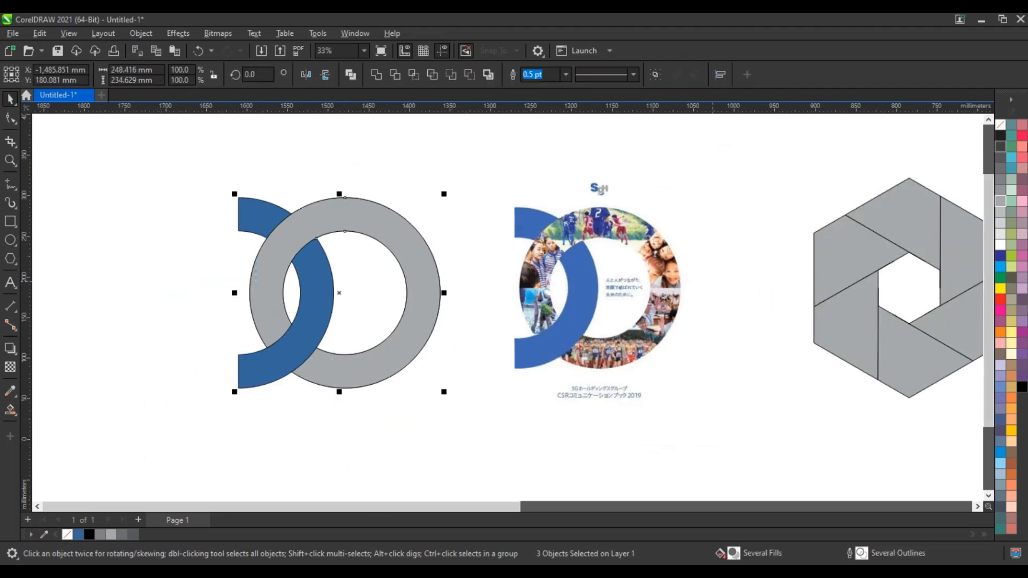
right_click(1010, 129)
key("Escape")
left_click(478, 262)
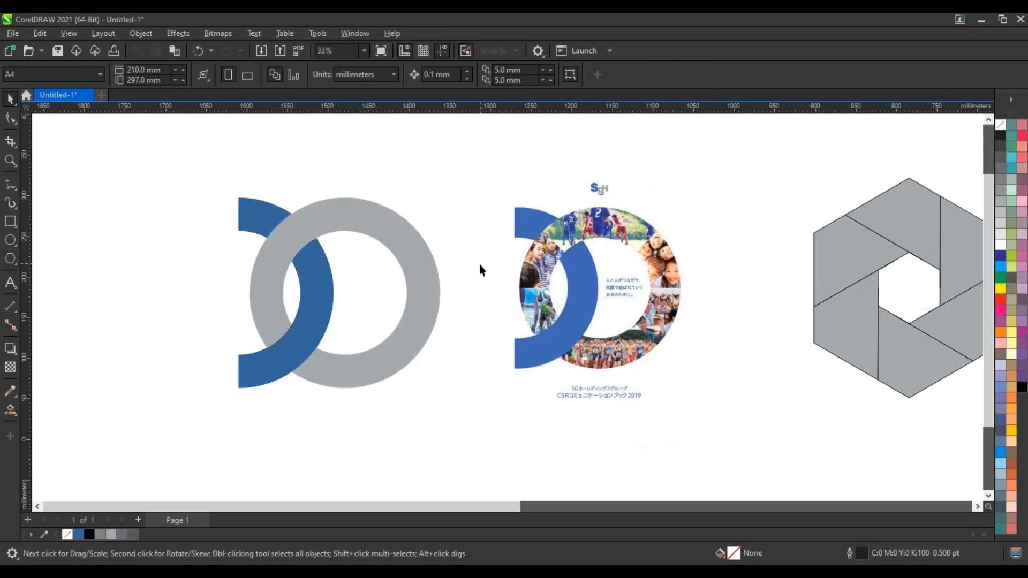
- Move the Interim Report 2020 cover image to the empty area far left of the ring design
scroll(477, 262, "down", 2)
scroll(477, 262, "down", 1)
scroll(942, 314, "down", 1)
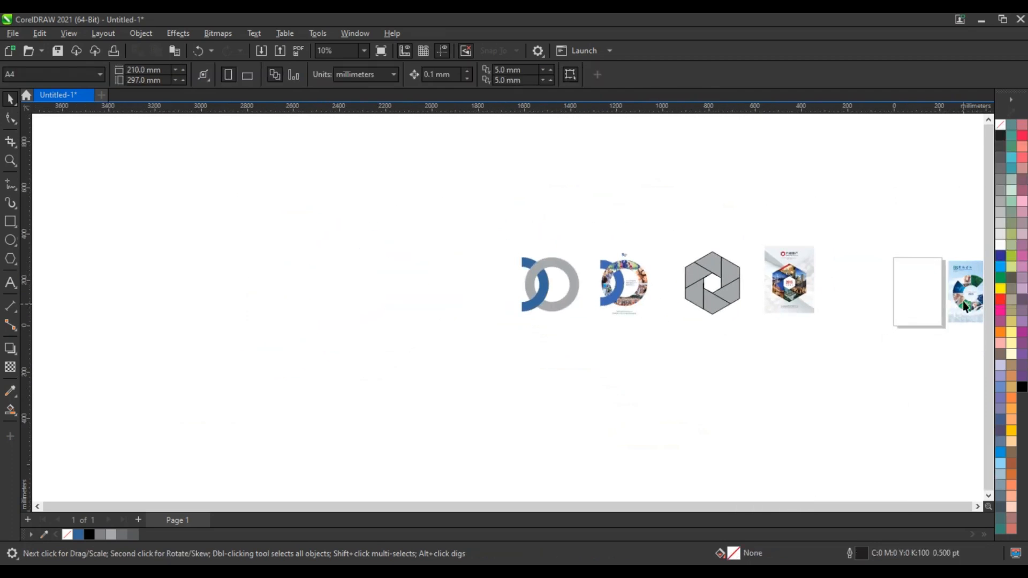
left_click_drag(963, 301, 317, 283)
key("shift+F2")
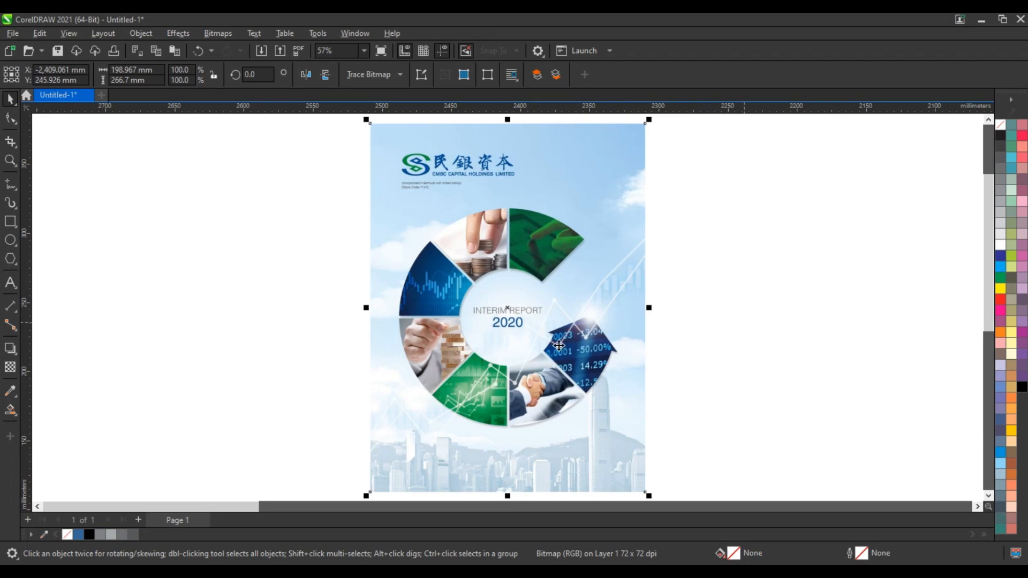
left_click_drag(558, 345, 625, 353)
scroll(810, 300, "down", 1)
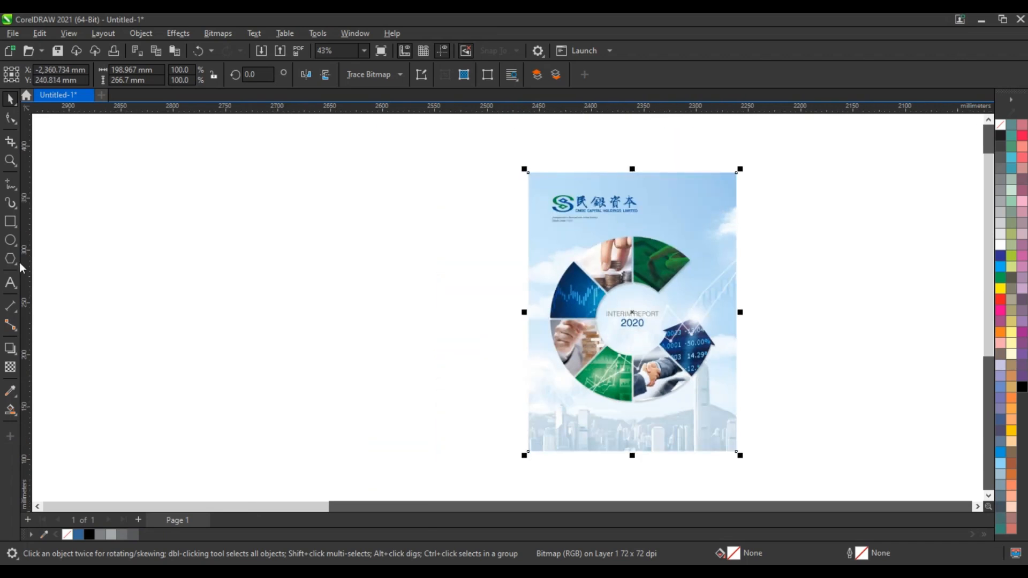
- Draw a circle about 234 mm in diameter left of the Interim Report cover
left_click(10, 241)
left_click_drag(168, 202, 312, 446)
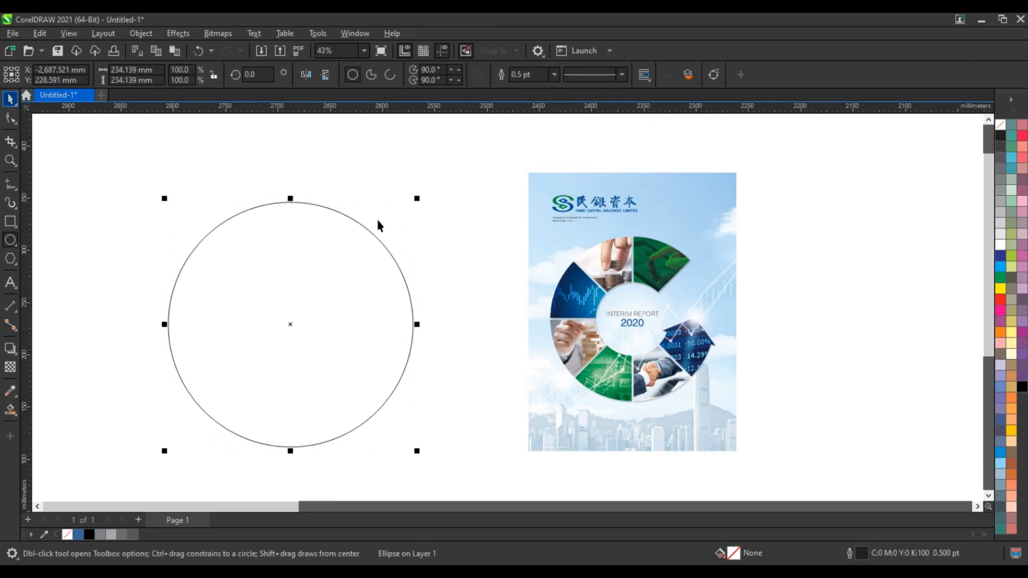
key("space")
- Try scaling the circle to 41.7% about its center and undo it
left_click_drag(418, 204, 386, 272)
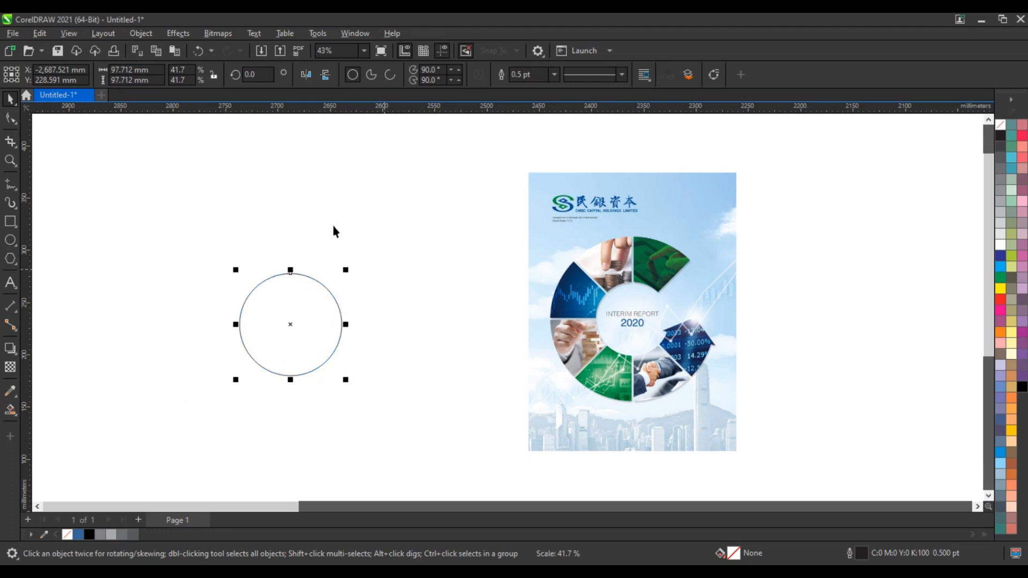
key("ctrl+z")
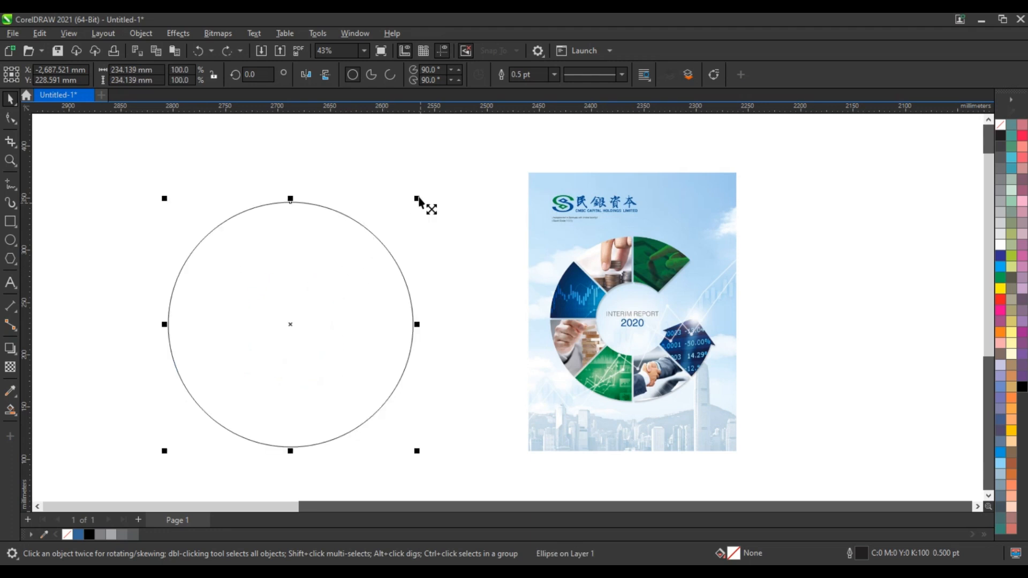
- Add a smaller concentric copy of the circle, a little over 40% of its size, and combine both circles into a ring
left_click_drag(418, 205, 378, 269)
left_click(364, 235, "shift")
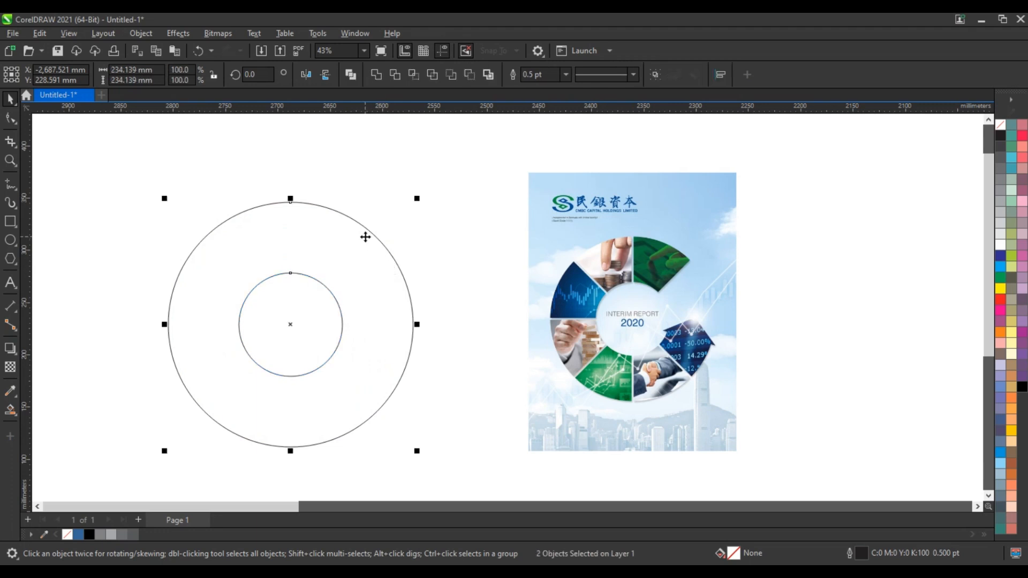
left_click(343, 204)
- Draw a thin vertical bar about 3.7 by 267 mm across the ring and center it horizontally on the ring
key("F6")
left_click_drag(285, 190, 286, 469)
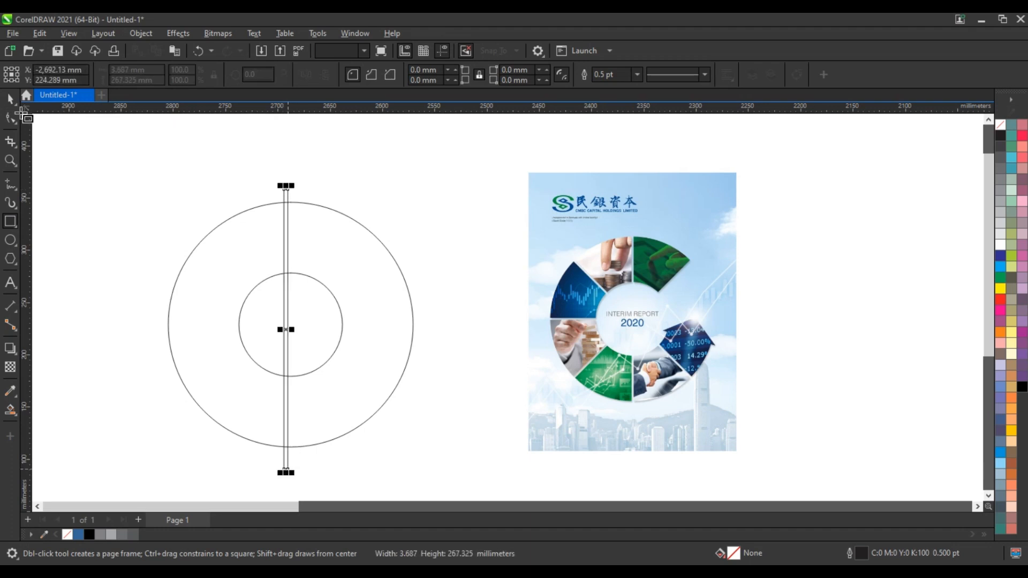
left_click(6, 98)
key("ctrl+a")
key("c")
left_click(323, 190)
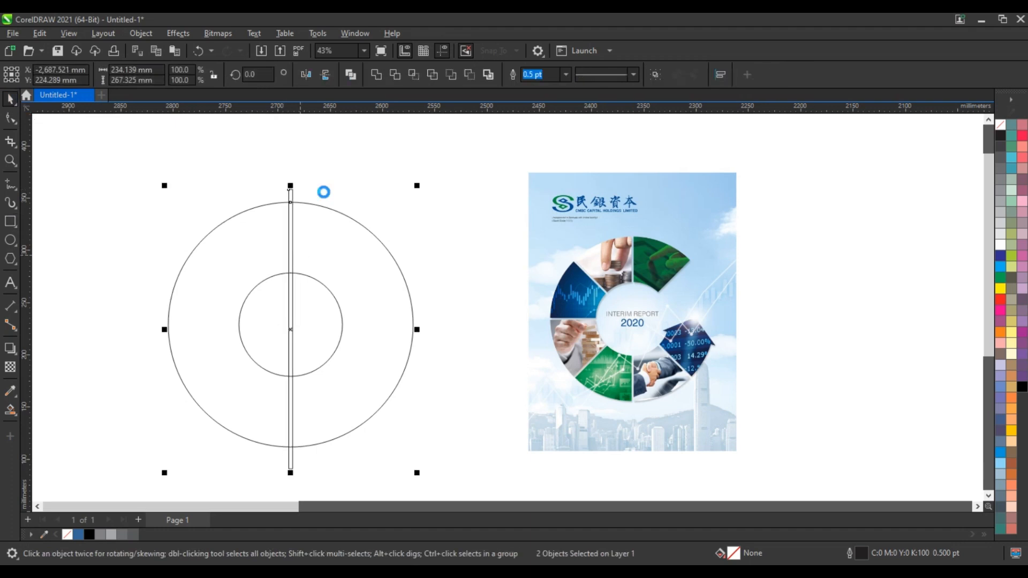
- Create two rotated copies of the bar about its center at 60° intervals, making six spokes across the ring
left_click(292, 189)
left_click(294, 190)
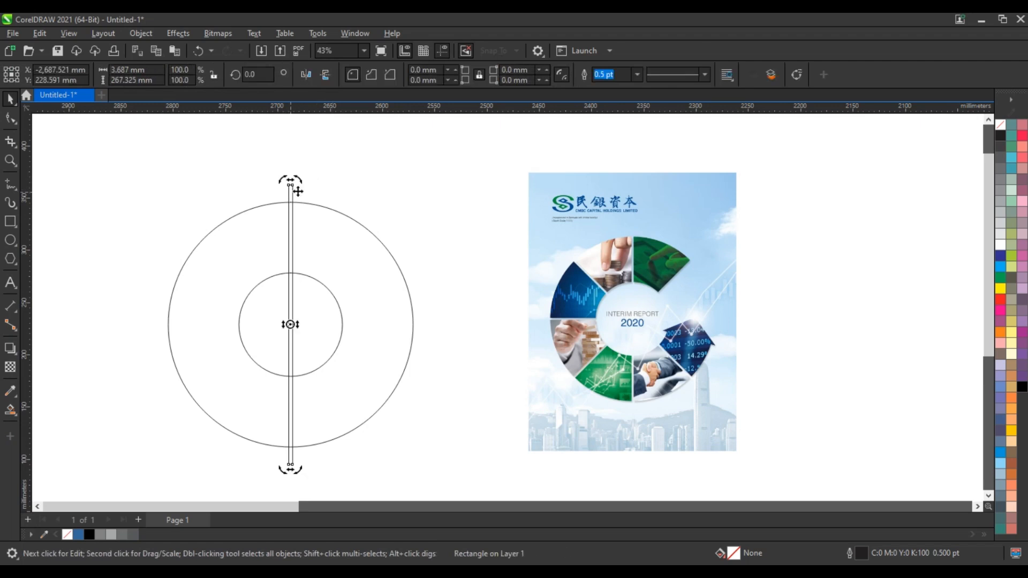
left_click_drag(301, 184, 376, 274)
key("ctrl+r")
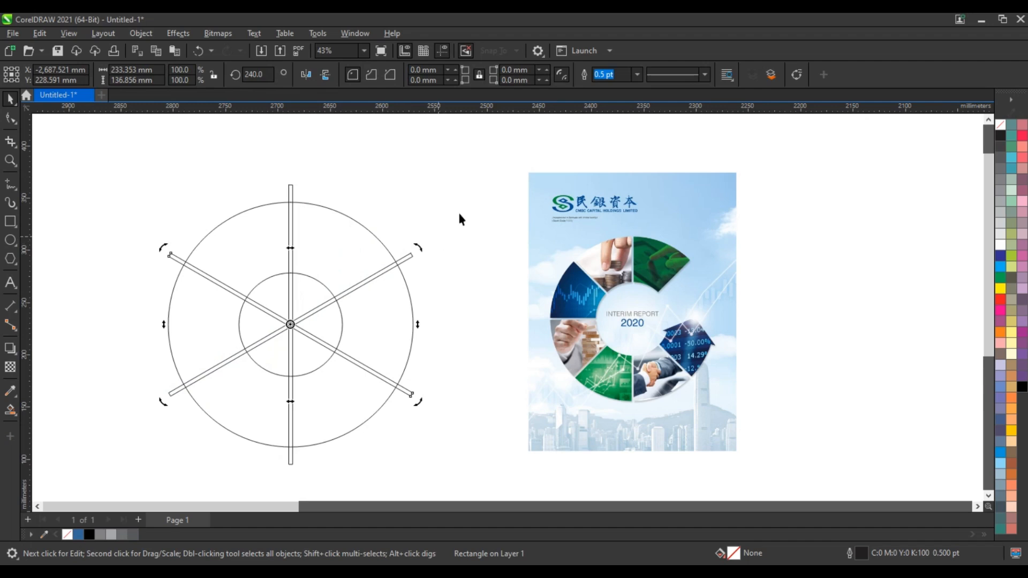
key("Escape")
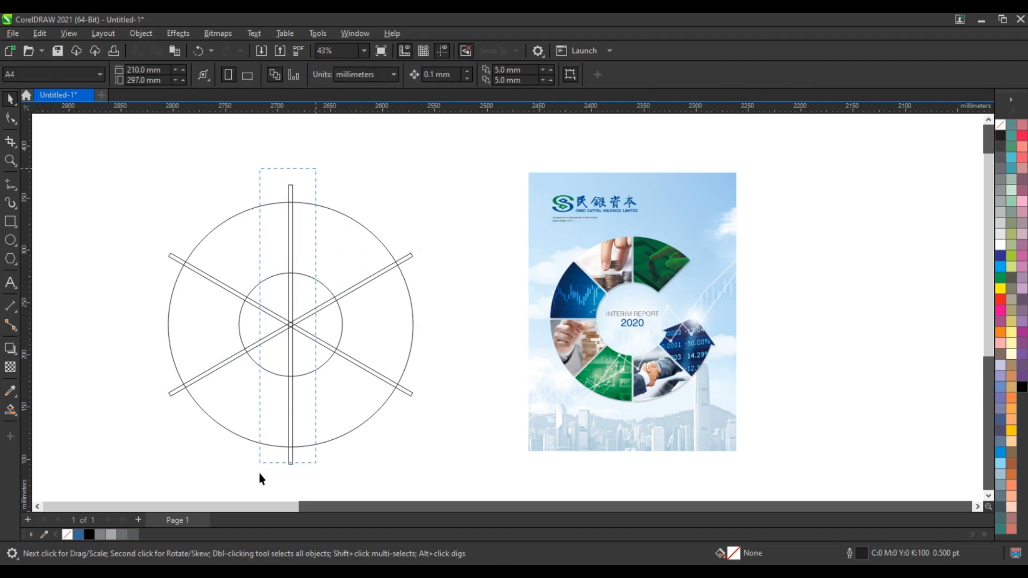
- Trim the ring with the three crossing bars and delete the bars
left_click(290, 462)
left_click(407, 396)
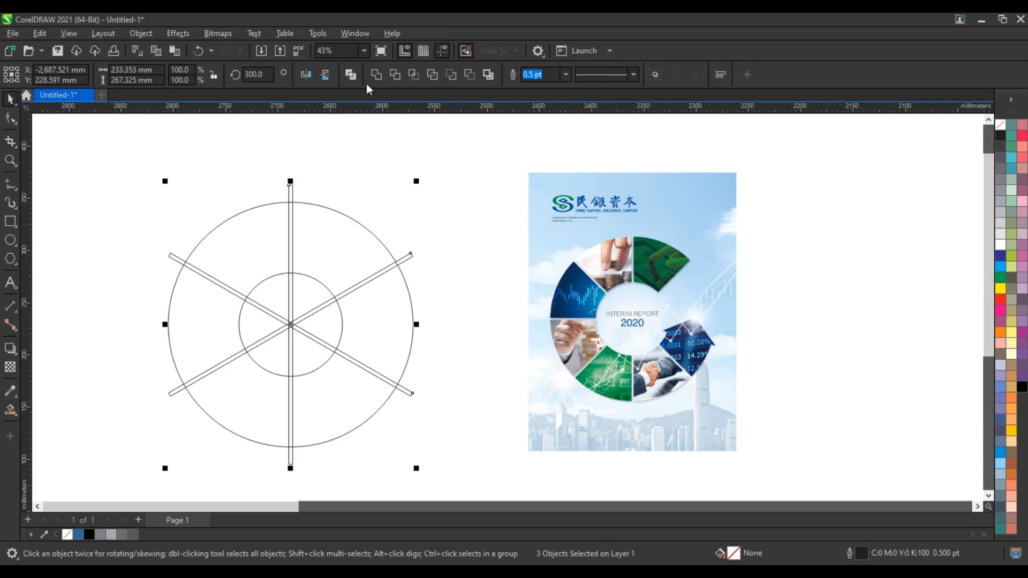
left_click(347, 218, "shift")
left_click(420, 169)
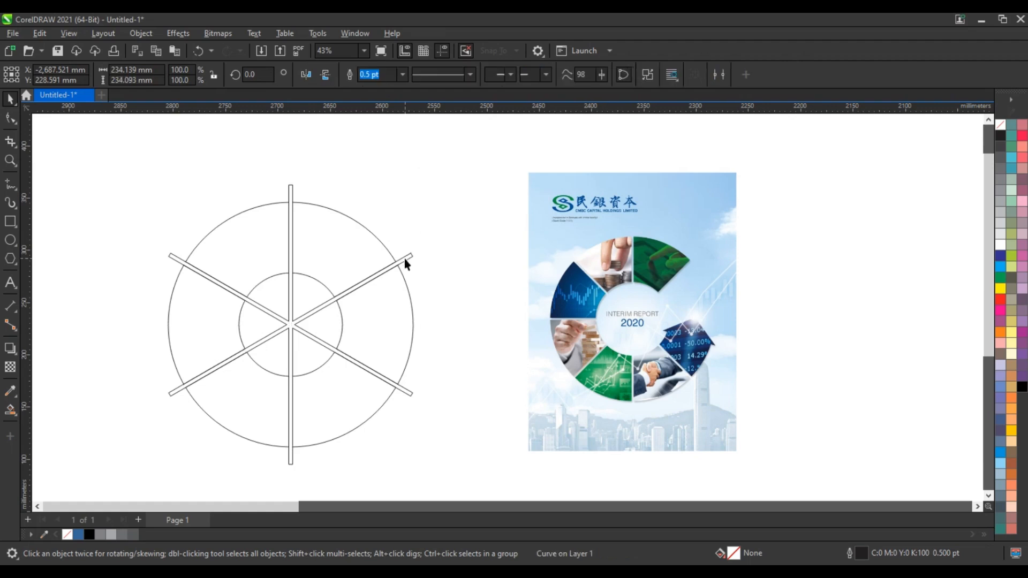
left_click(403, 260)
key("Delete")
- Fill the segmented ring with 50% black, then break it apart to delete the segment facing the cover image
left_click(397, 287)
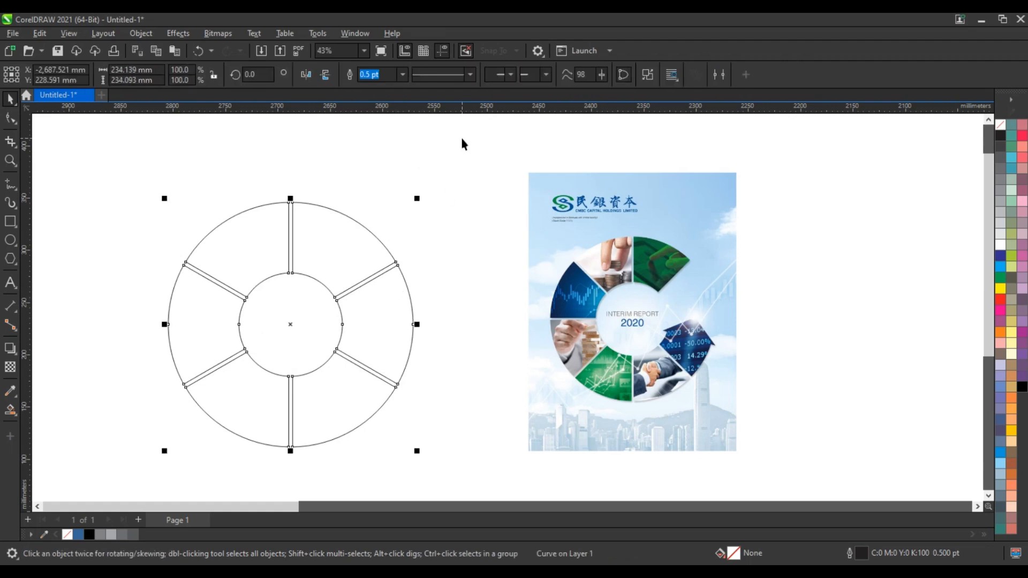
left_click(1000, 190)
left_click(510, 205)
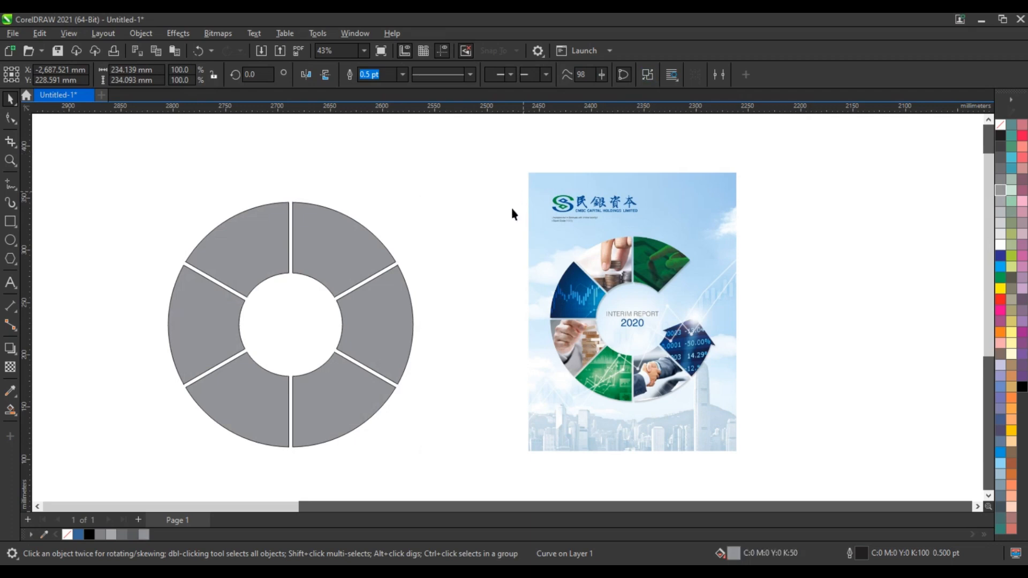
left_click(410, 317)
key("Delete")
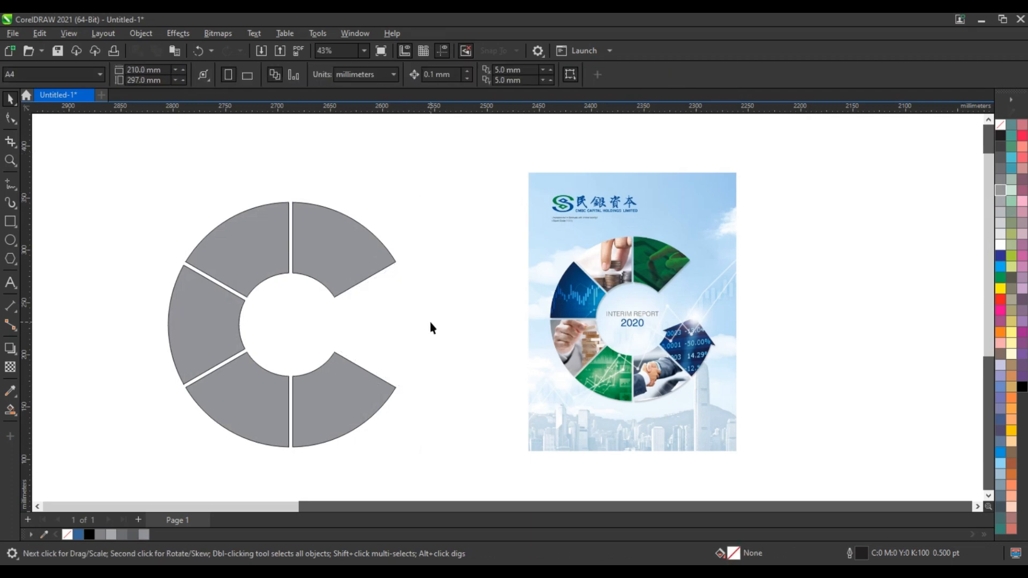
- Draw a three-sided polygon from its center in the gap just above the ring's lower-right segment
key("z")
left_click_drag(241, 295, 507, 464)
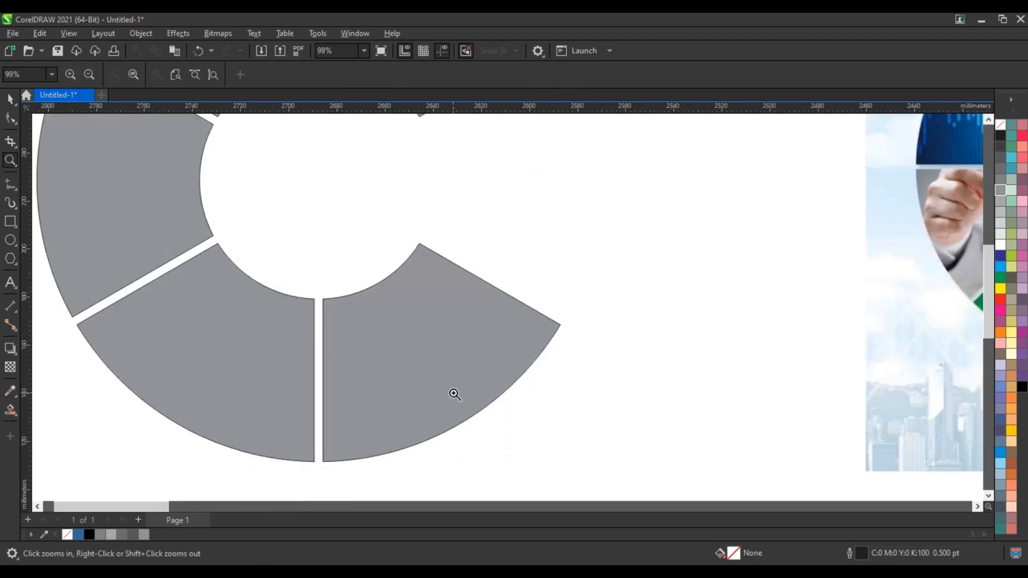
left_click(11, 259)
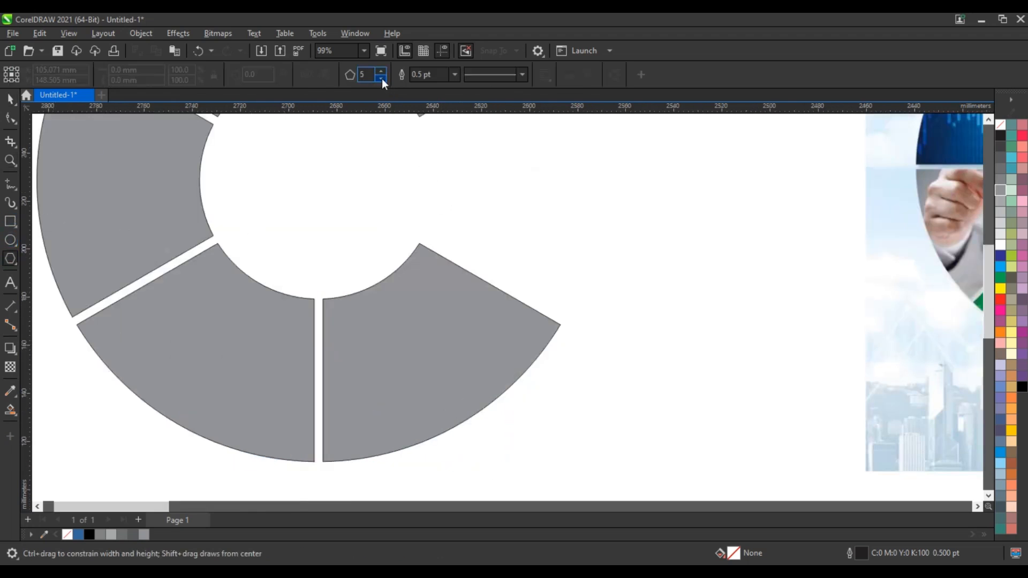
left_click(381, 78)
left_click(381, 79)
left_click_drag(398, 160, 477, 219)
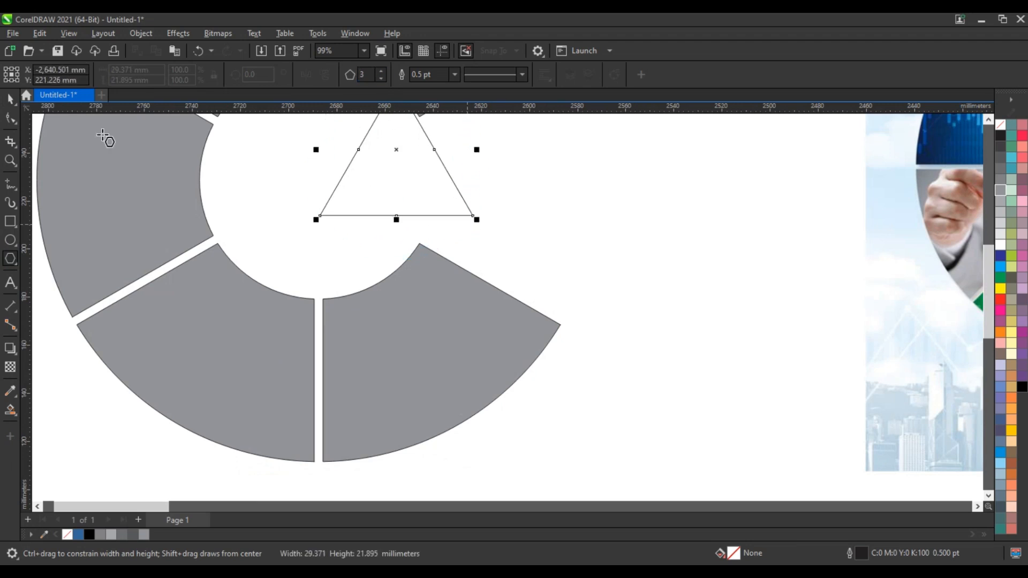
- Flatten the triangle to about 92 by 25 mm and rotate it so its long side overlaps the lower-right segment's open slanted edge
key("space")
left_click_drag(396, 220, 509, 199)
left_click_drag(461, 175, 548, 246)
left_click(549, 247)
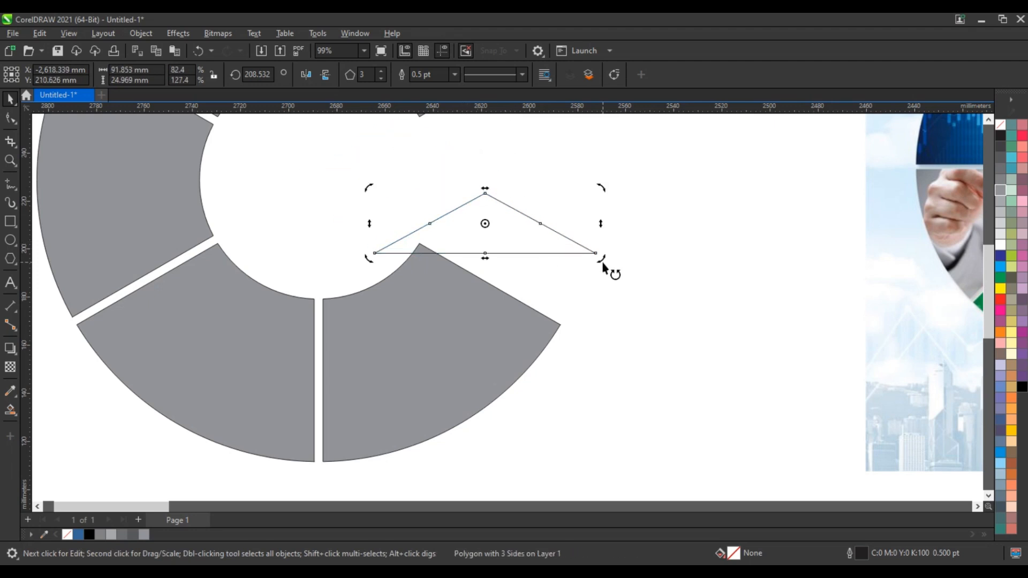
left_click_drag(603, 268, 583, 330)
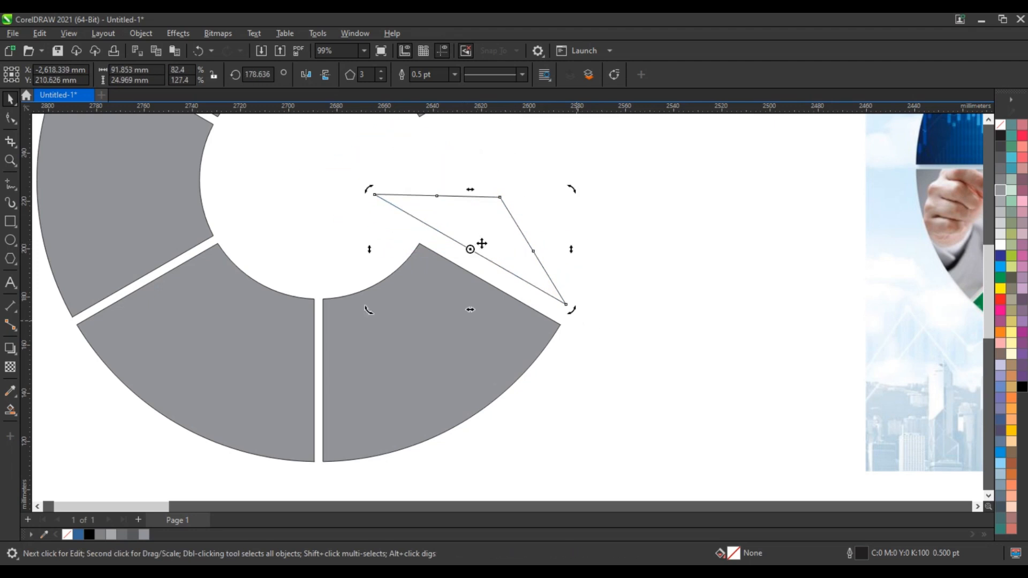
left_click_drag(481, 244, 505, 284)
- Weld the triangle to the ring's lower-right segment to form an arrowhead
left_click(465, 331, "shift")
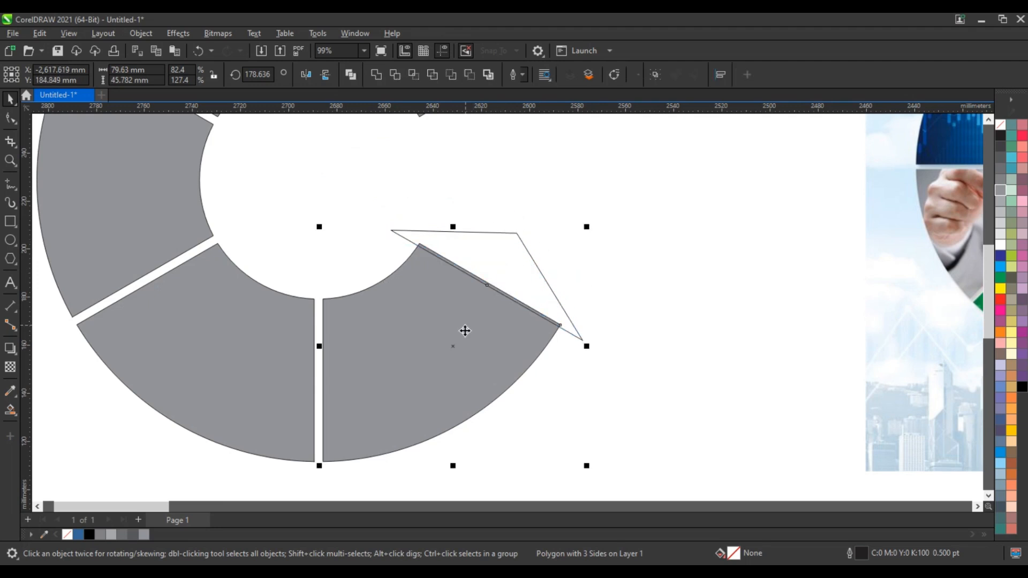
left_click(377, 74)
scroll(332, 256, "down", 3)
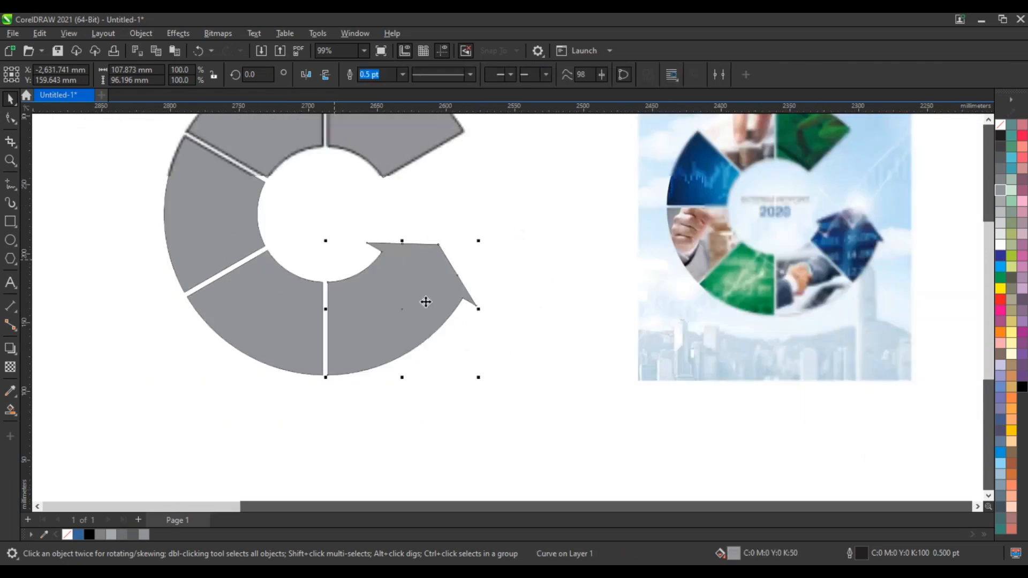
left_click(510, 338)
scroll(510, 339, "down", 1)
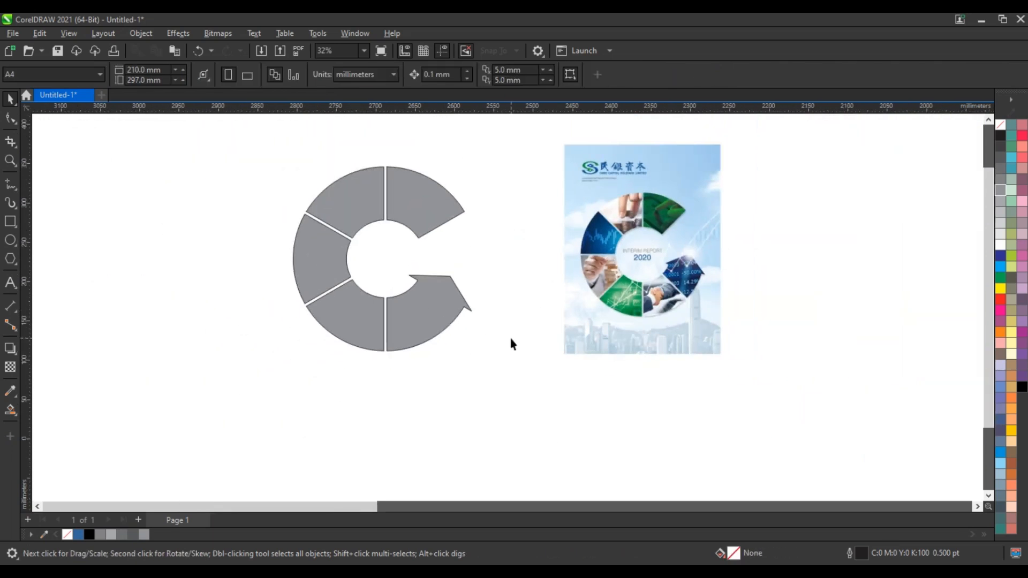